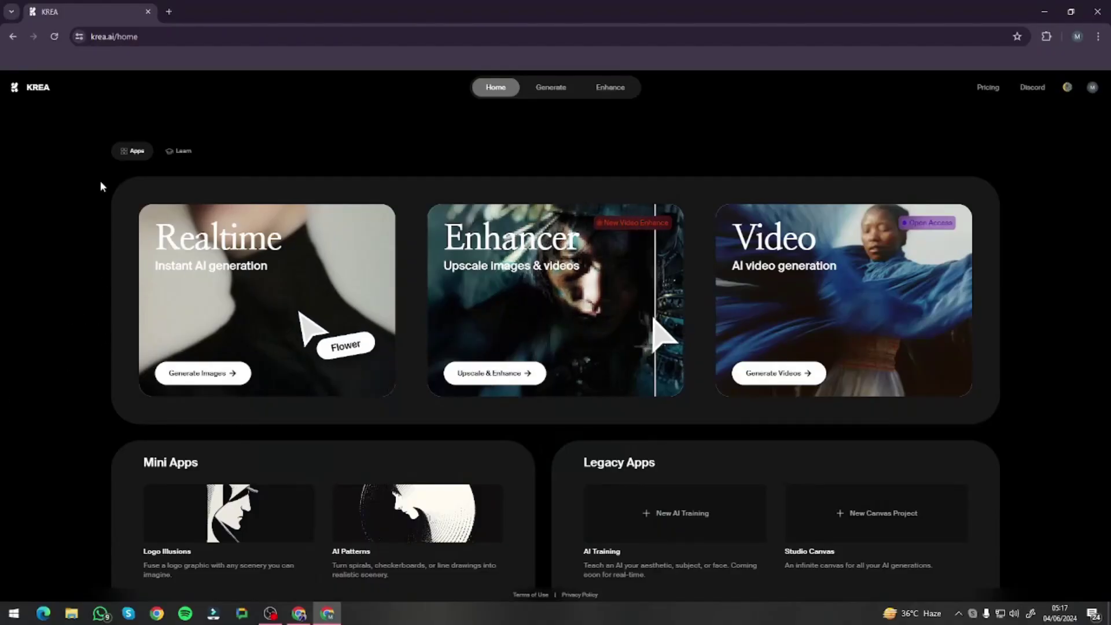
Open the AI video generation tool from the home page
scroll(92, 361, "down", 1)
scroll(91, 347, "up", 1)
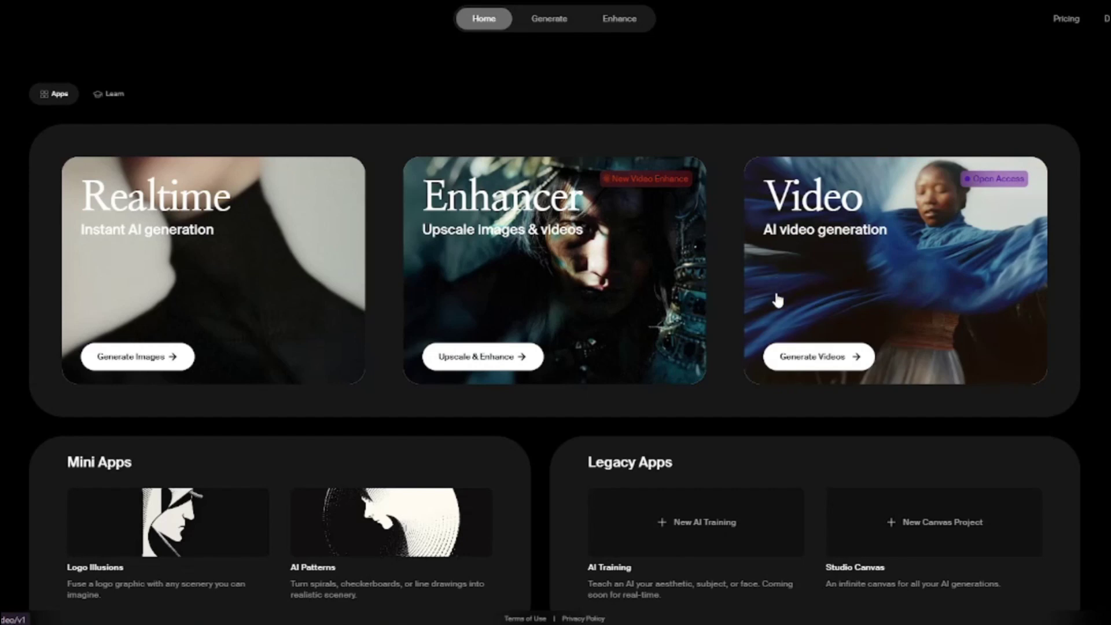
left_click(825, 180)
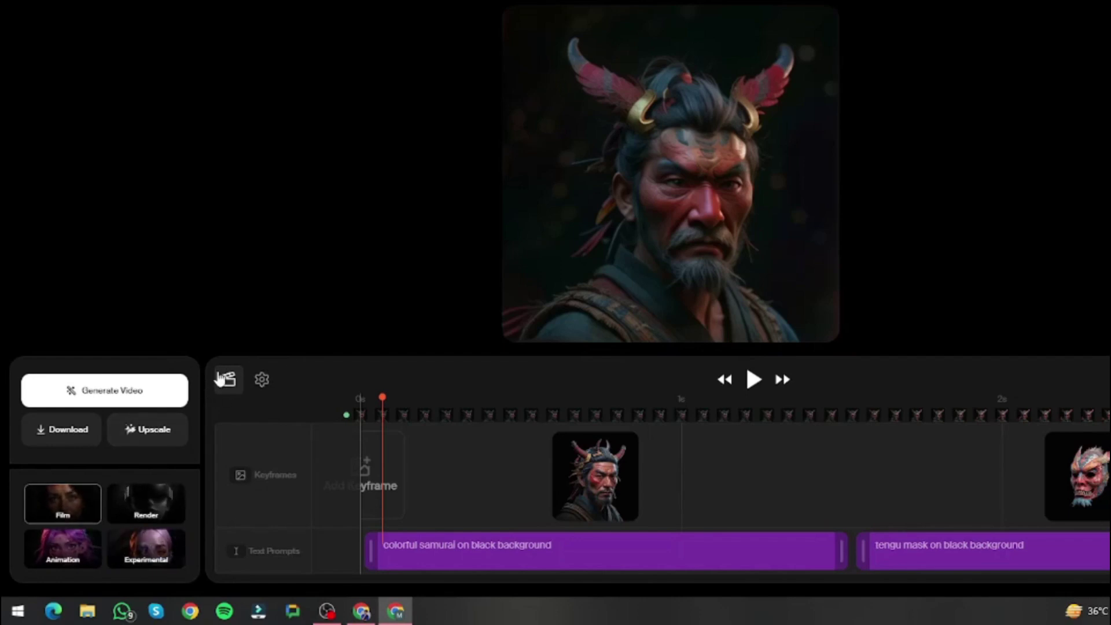
Try a motion intensity of 50% in the video settings and restore 60%, switching video looping off and on again
left_click(262, 382)
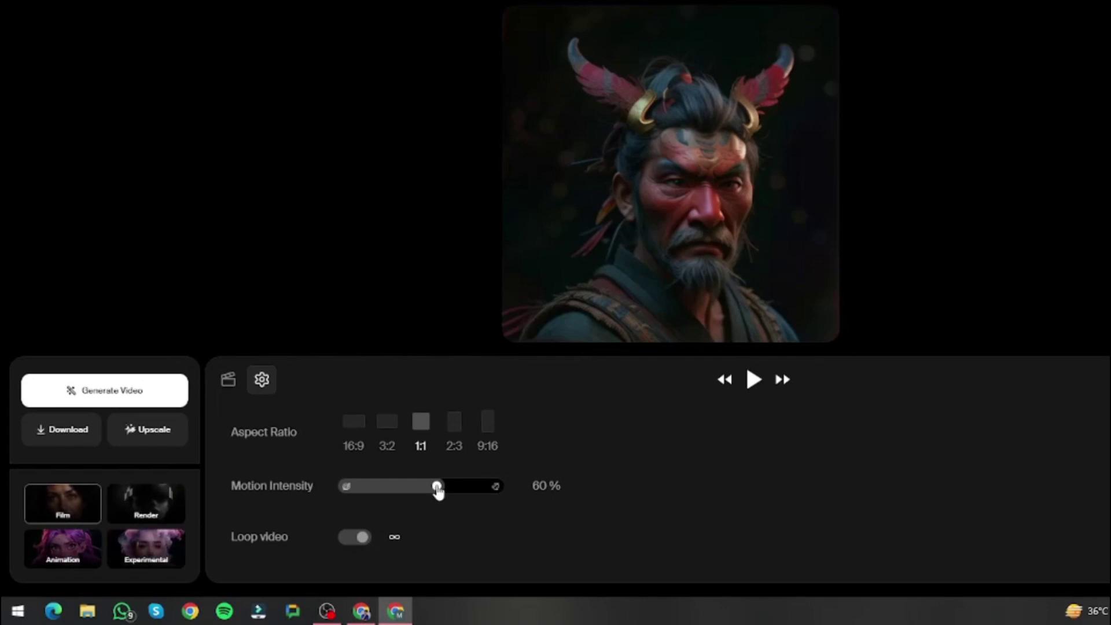
mouse_move(438, 489)
left_mouse_down()
mouse_move(347, 491)
mouse_move(424, 494)
left_mouse_up()
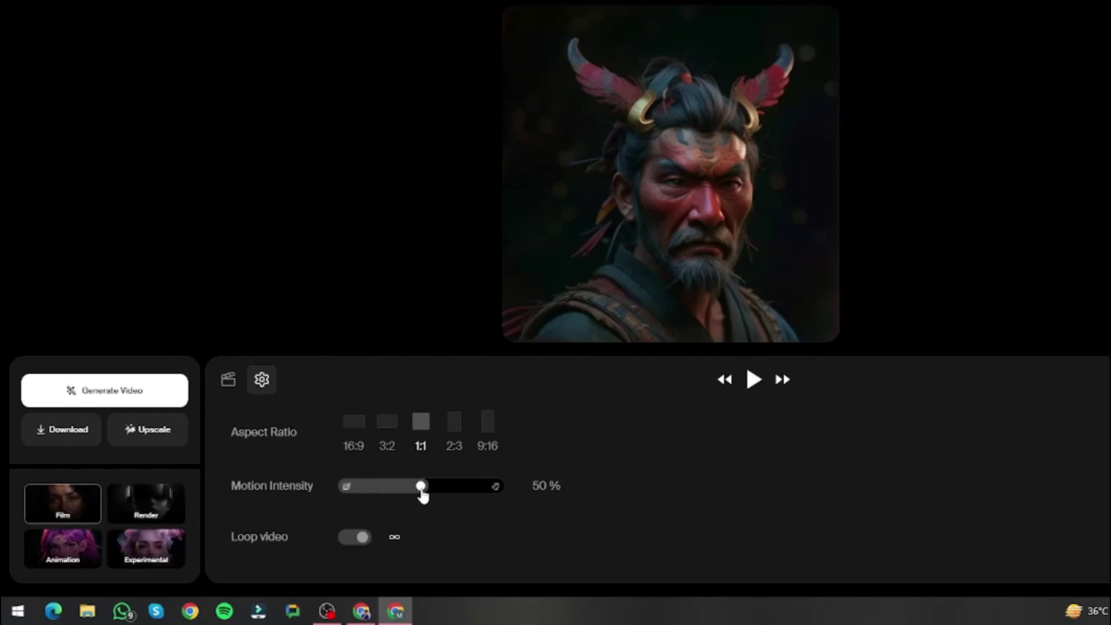
left_click_drag(423, 495, 438, 496)
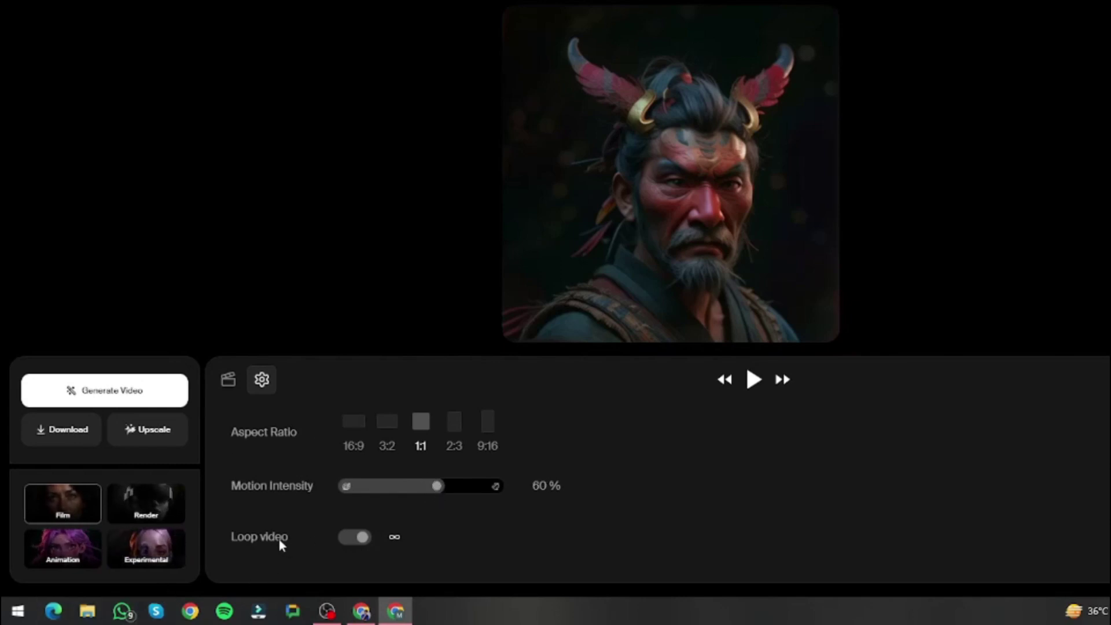
left_click(360, 541)
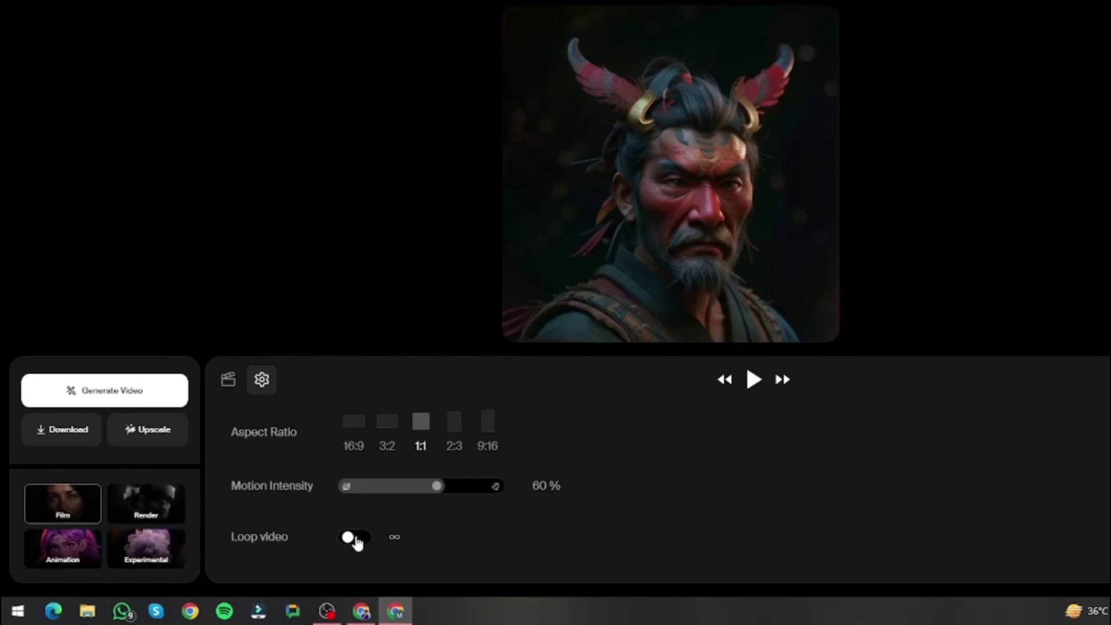
left_click(358, 541)
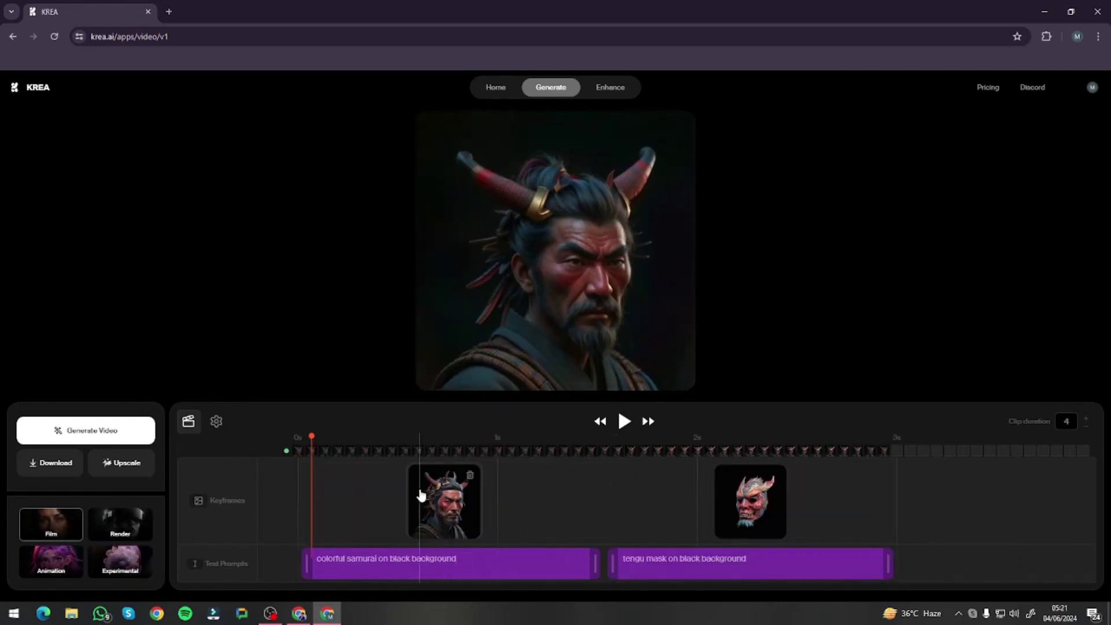
Examine the example project's samurai text prompt and the images behind the samurai and tengu mask keyframes
left_click(409, 564)
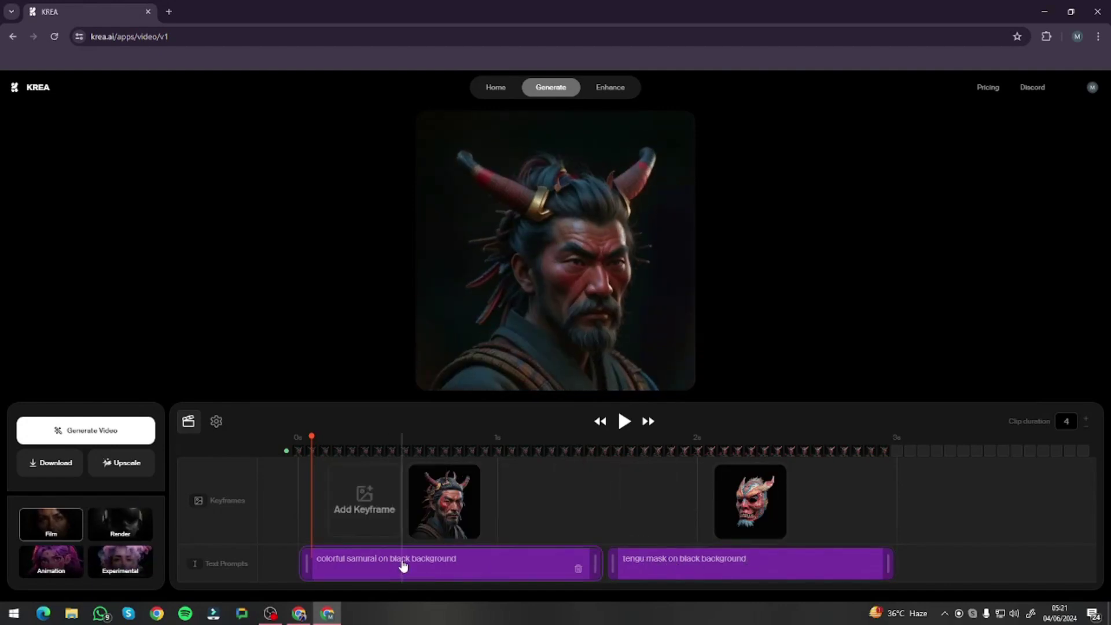
left_click(448, 569)
left_click(448, 567)
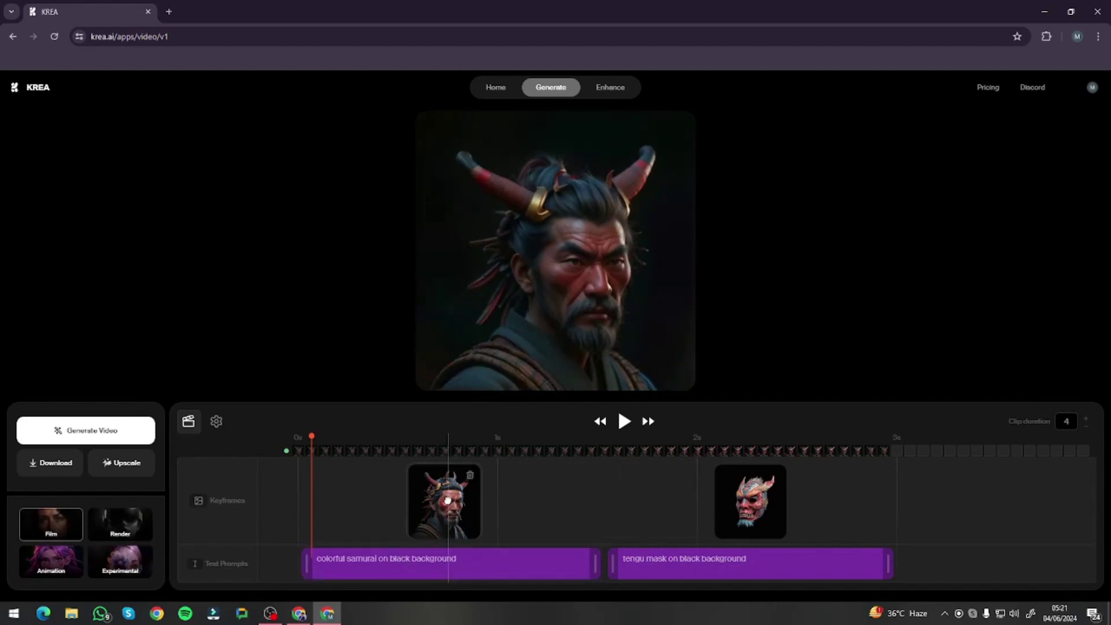
left_click(448, 501)
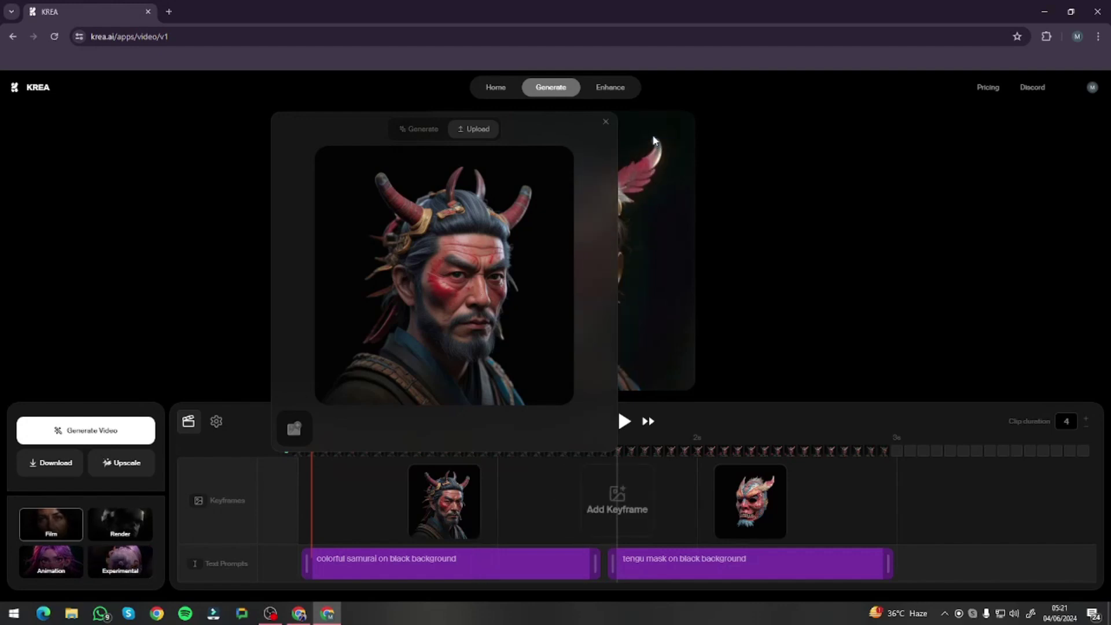
left_click(605, 122)
left_click(750, 512)
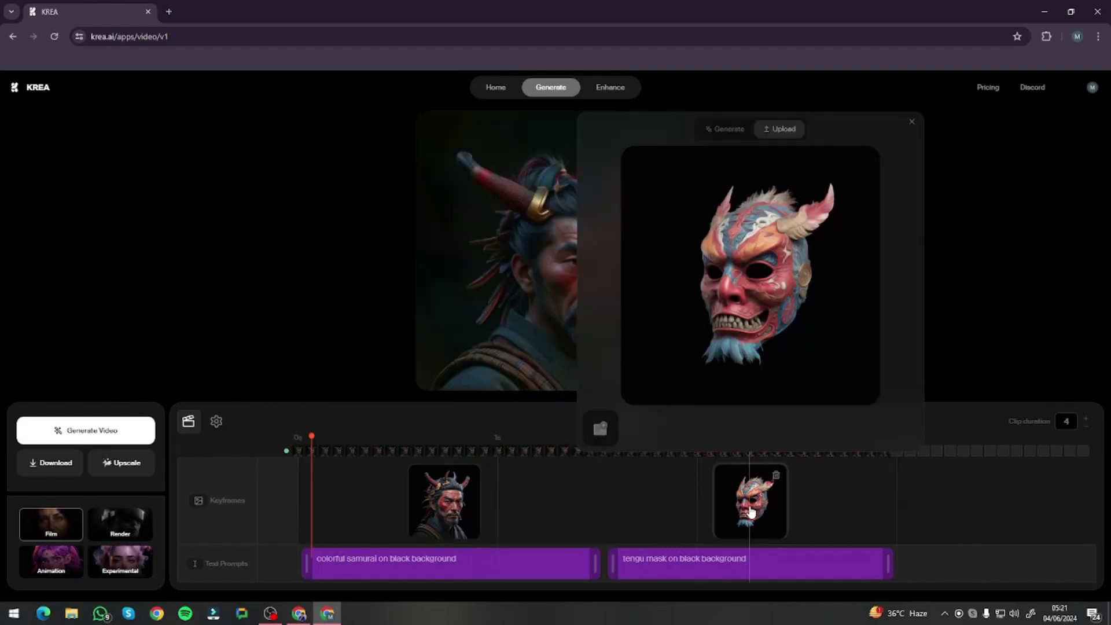
left_click(909, 119)
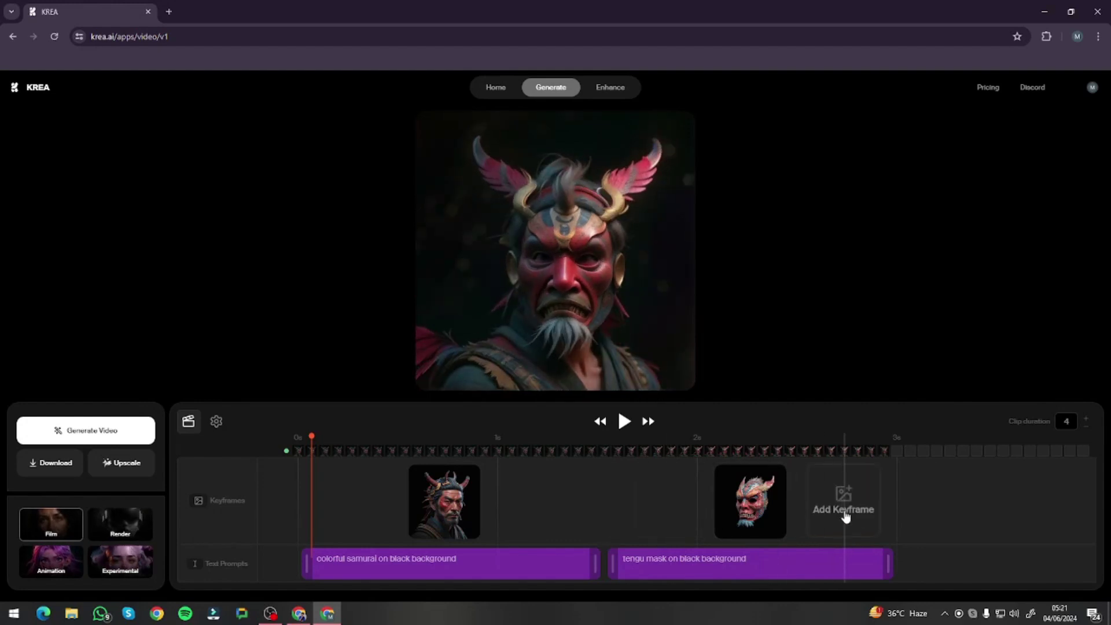
left_click(846, 515)
left_click(645, 508)
left_click(544, 501)
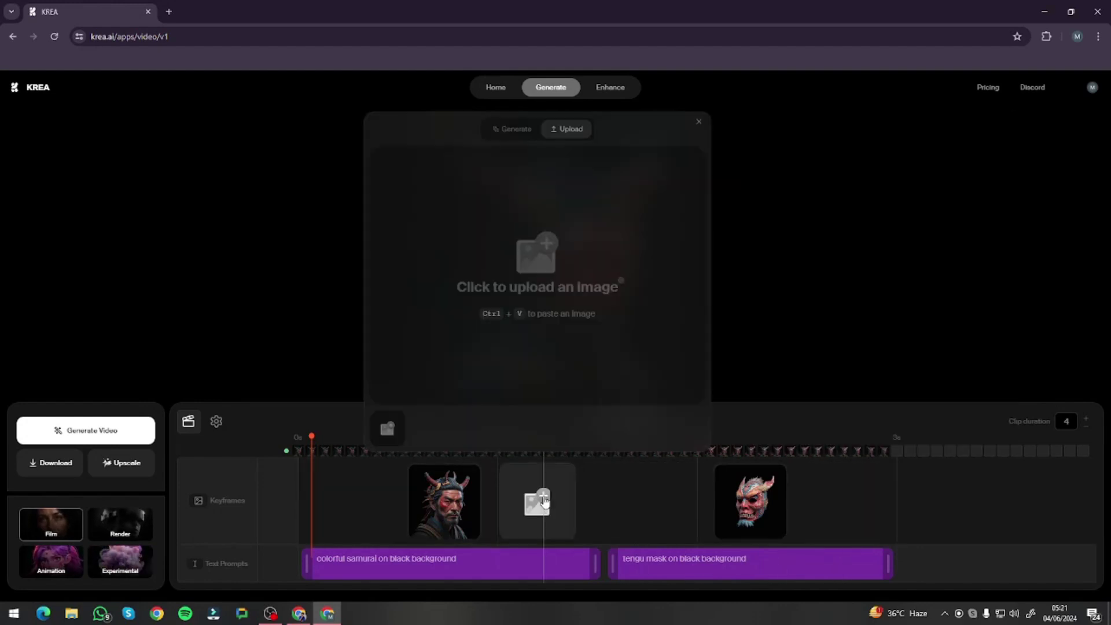
left_click(869, 520)
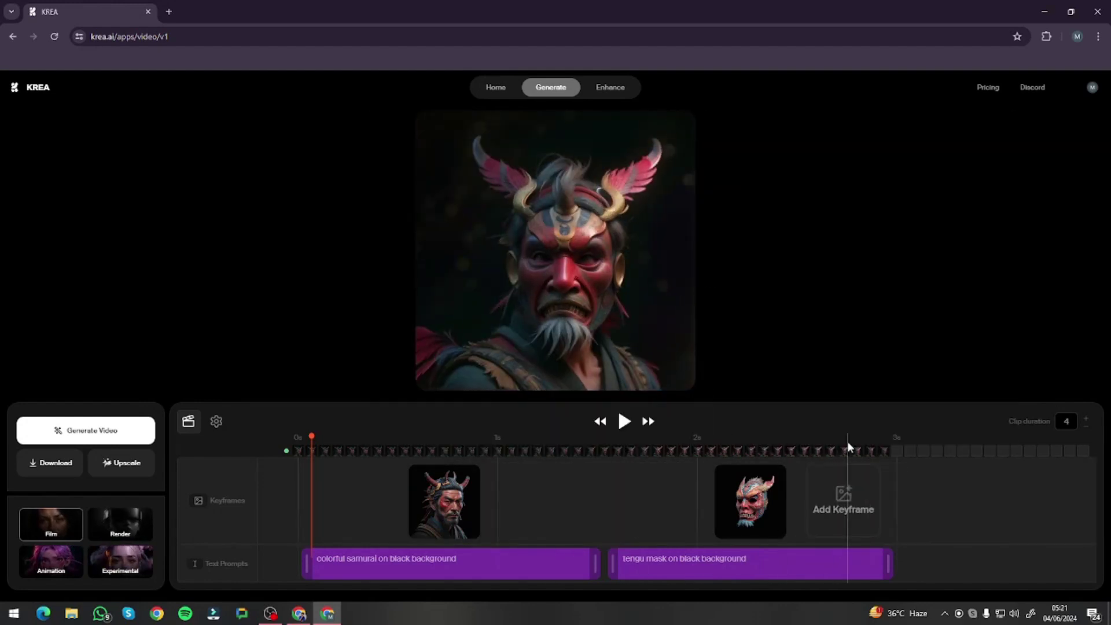
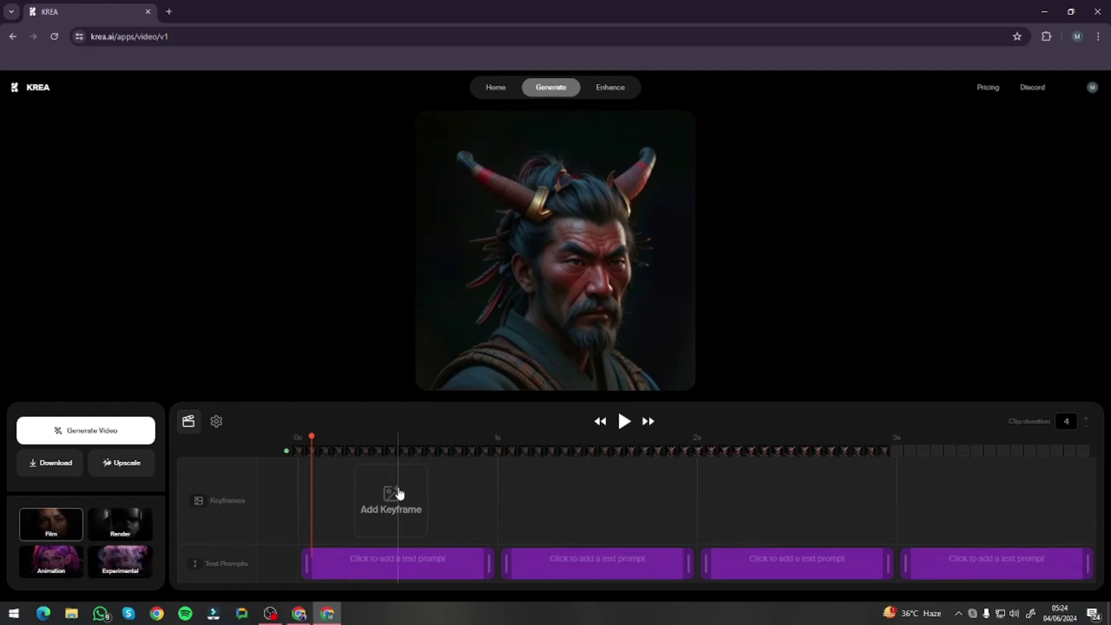
Add a keyframe in the first second, generated from the prompt "Young girl in a bright fdress playing joyfully in a lush green garden"
left_click(396, 493)
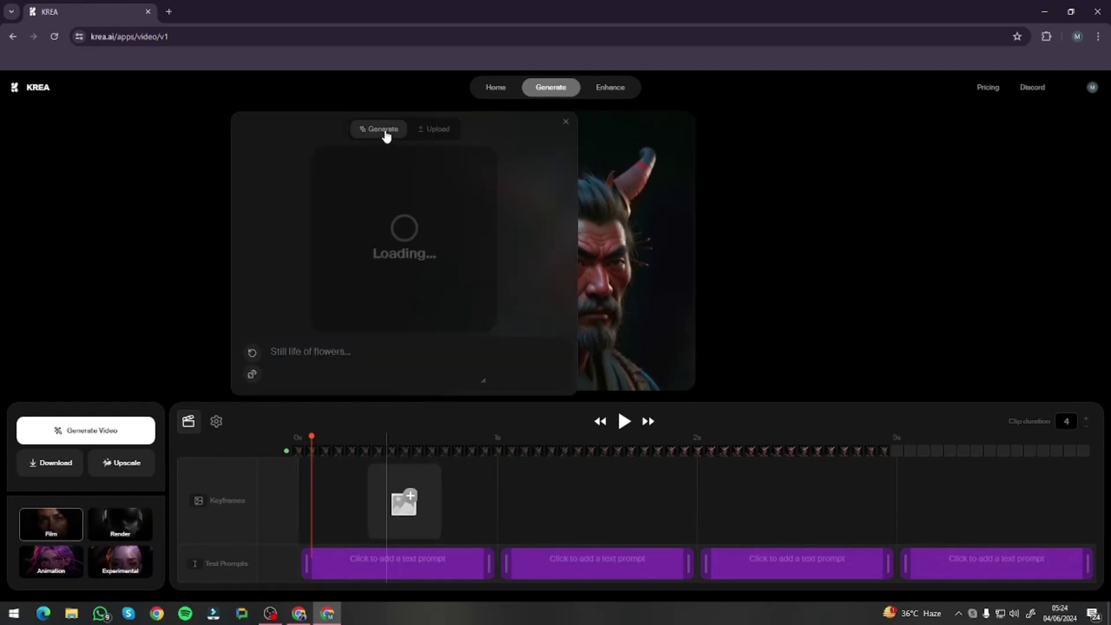
left_click(359, 355)
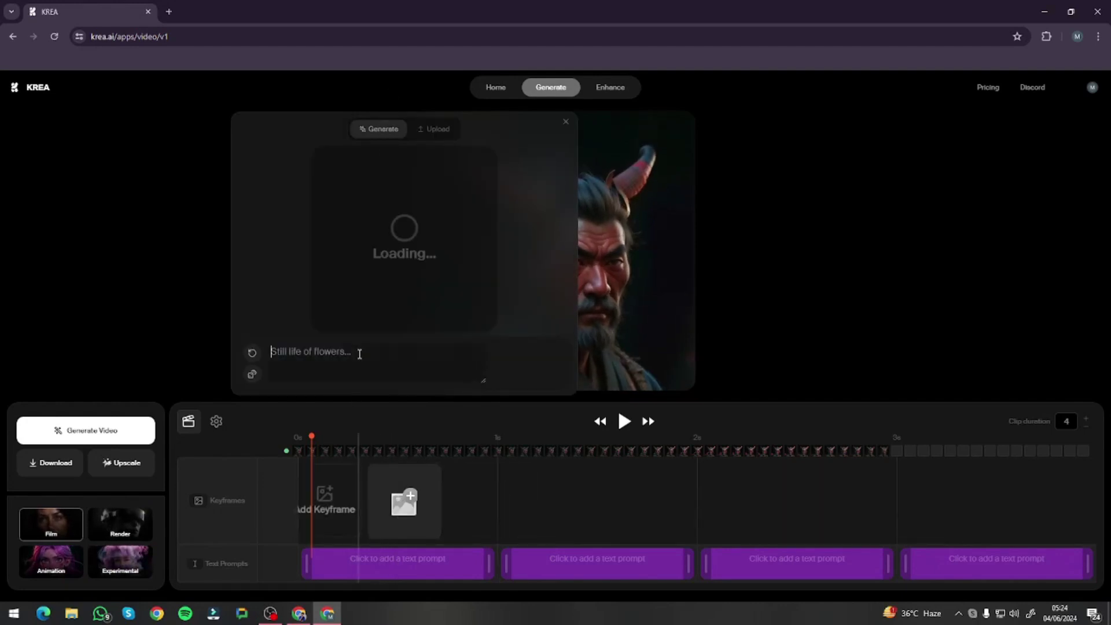
type("Young girl")
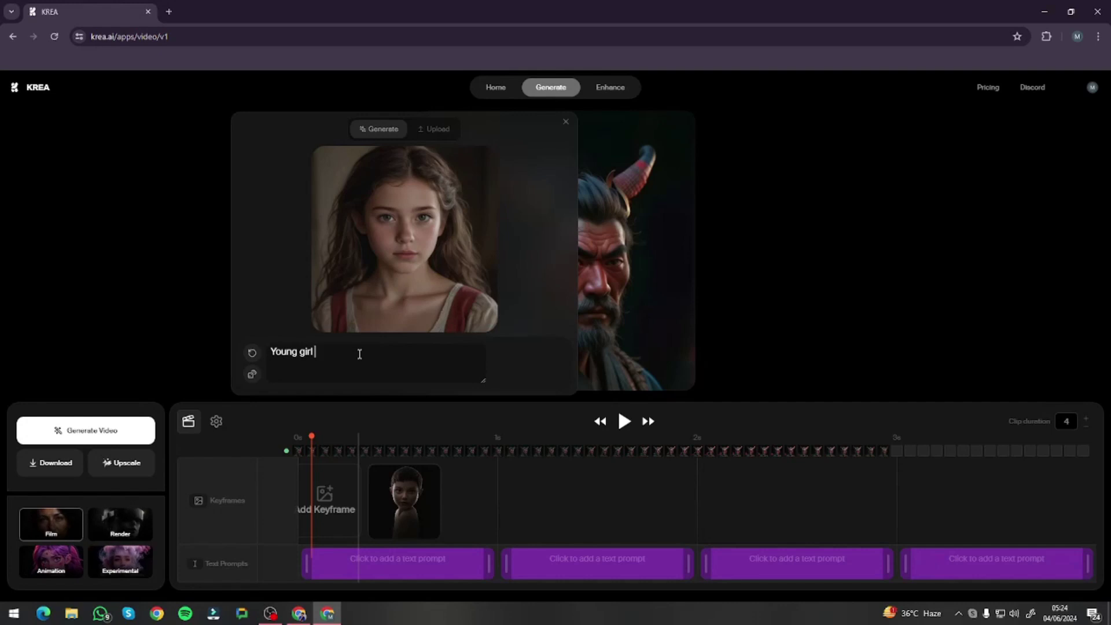
type("in a b")
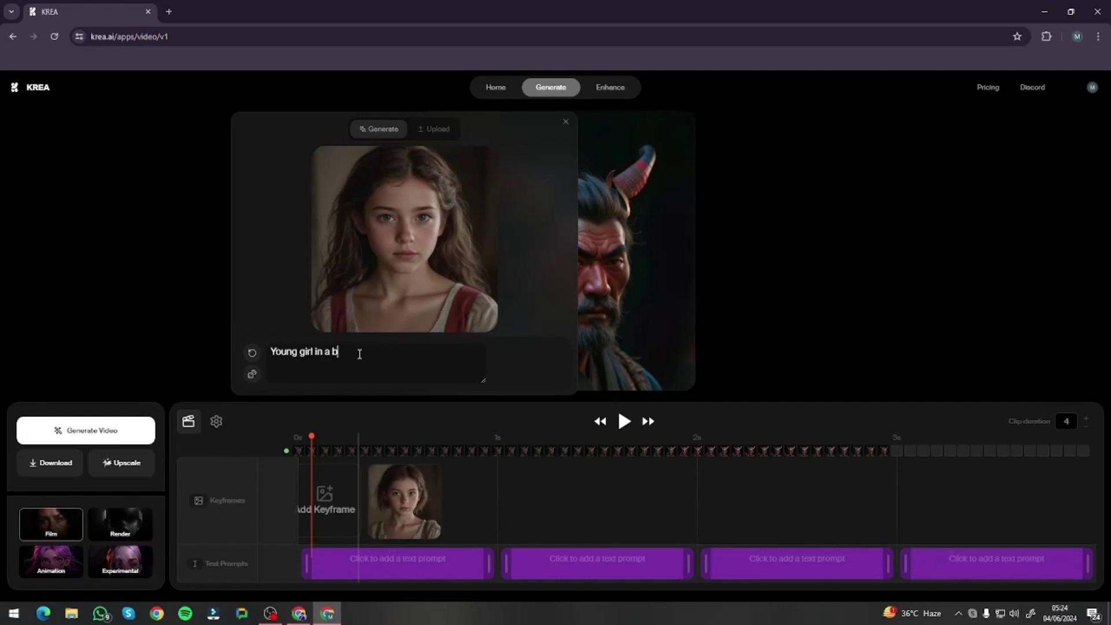
type("right fdress ")
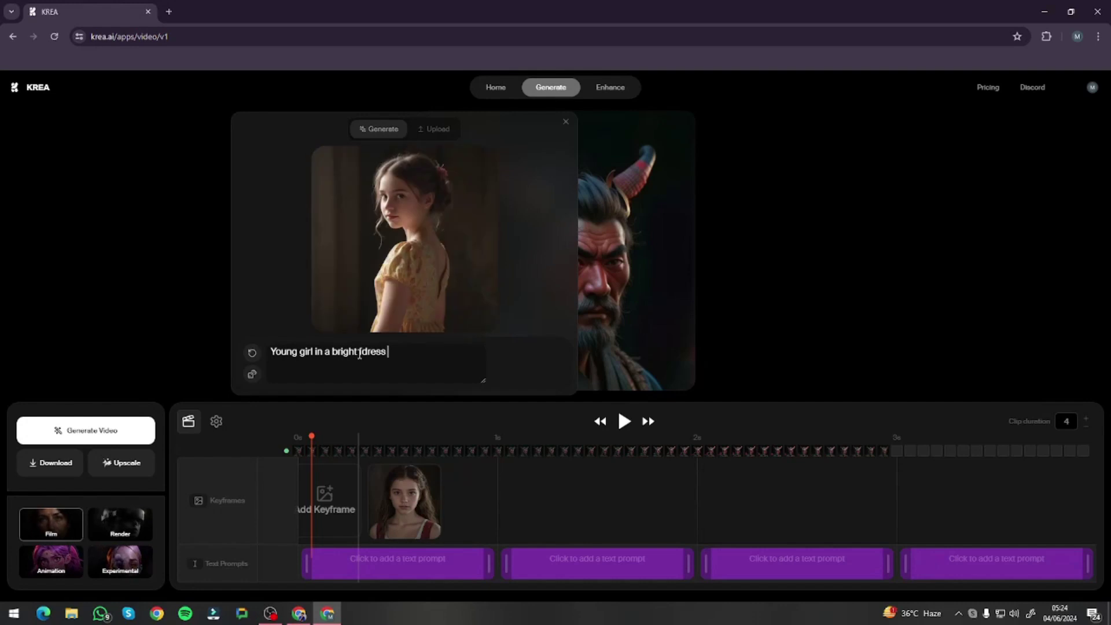
type("playing jo")
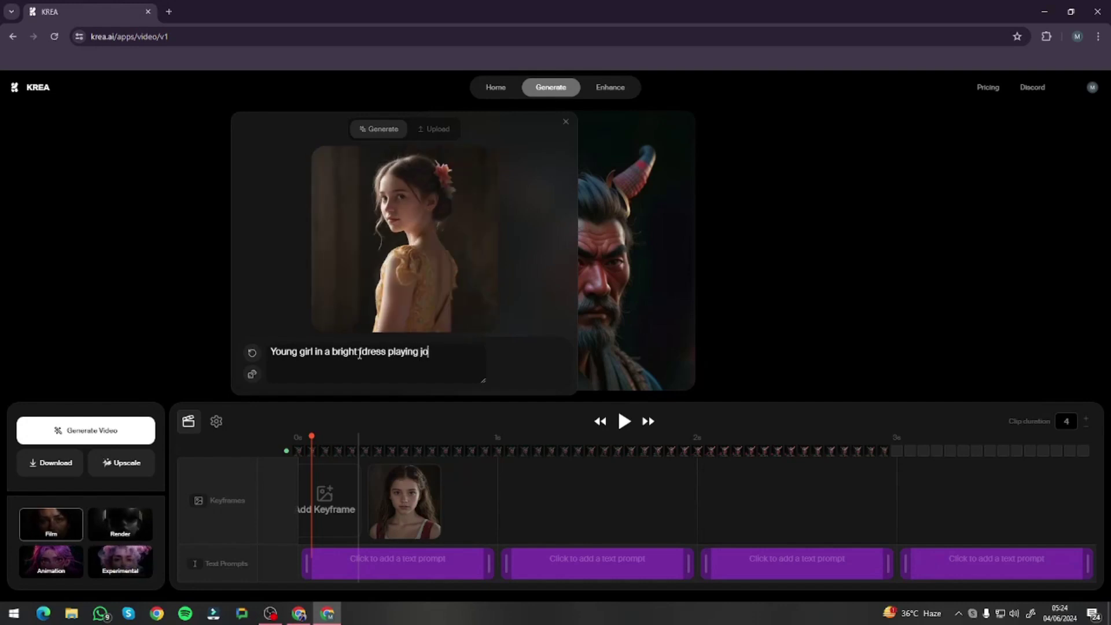
type("yfully")
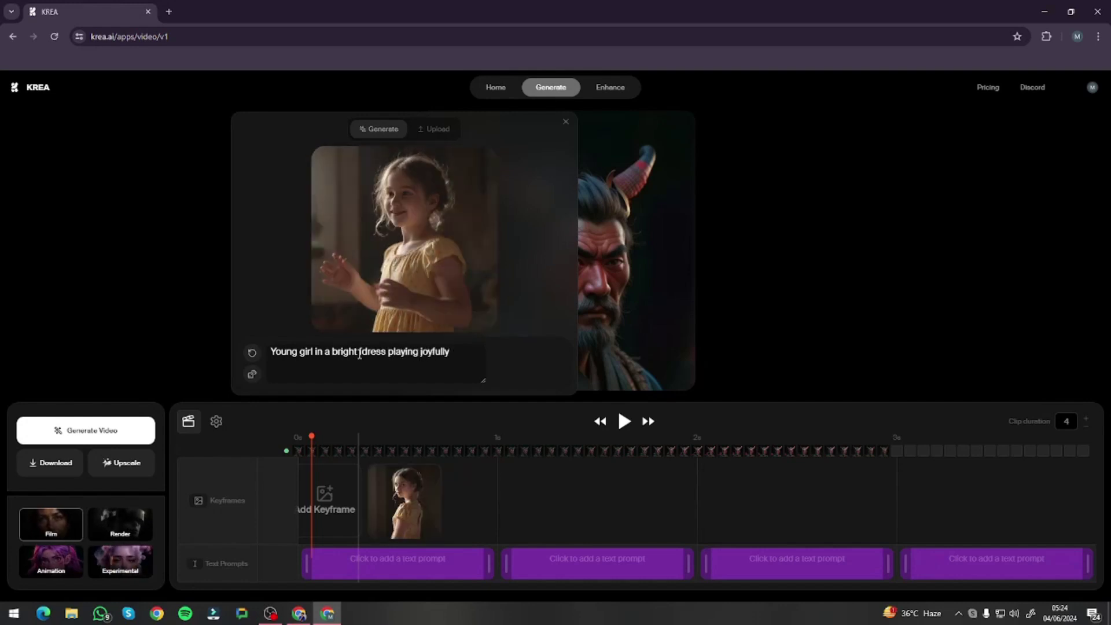
type(" in a lush ")
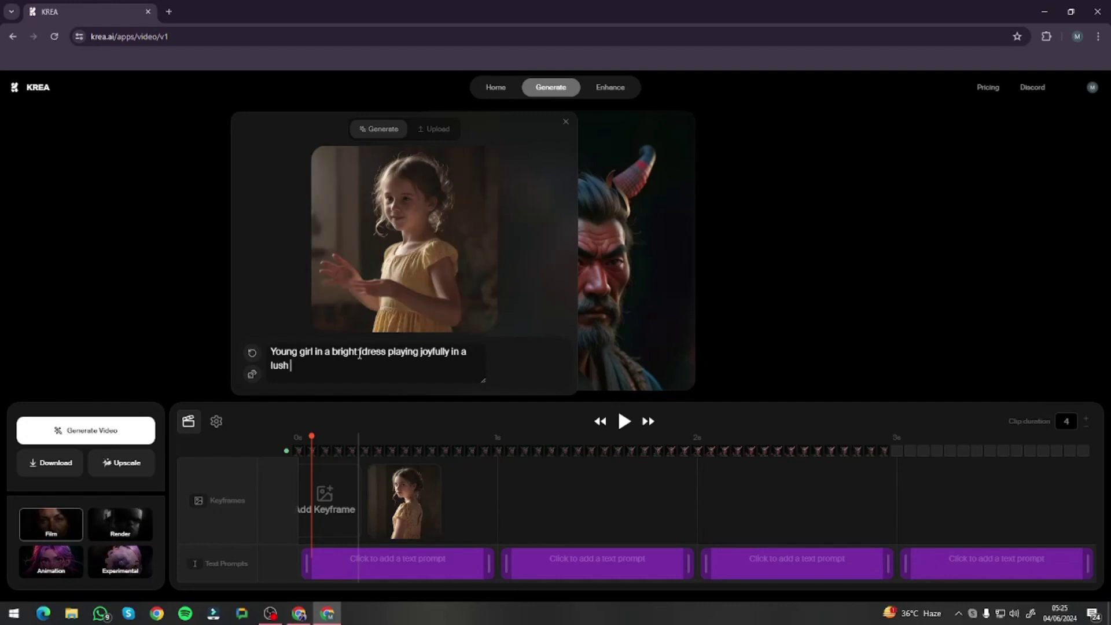
type("green garden")
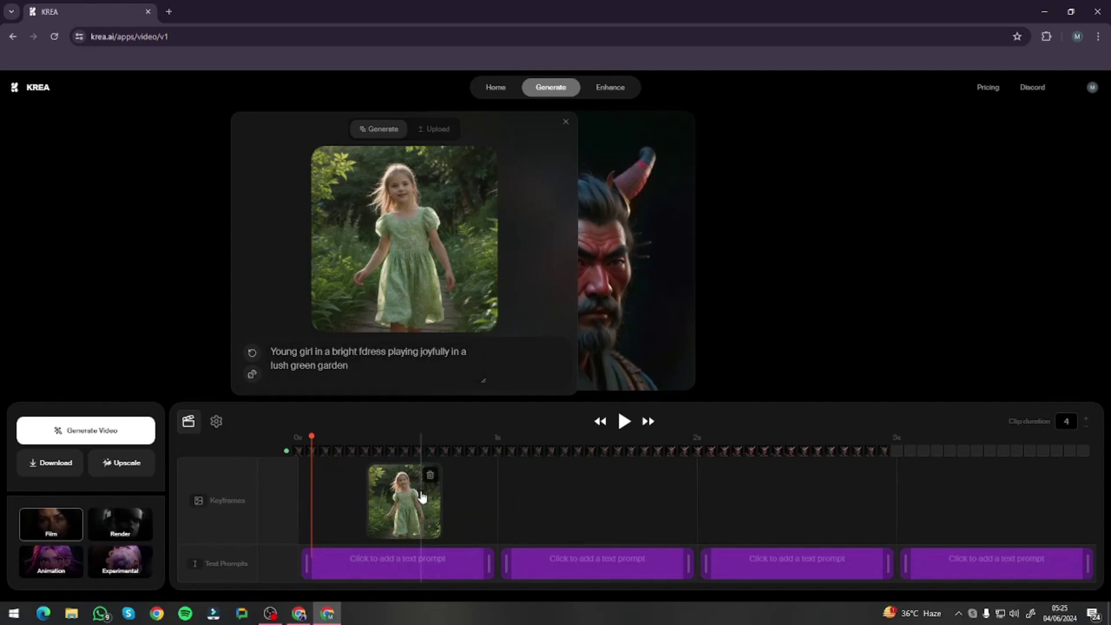
left_click(567, 122)
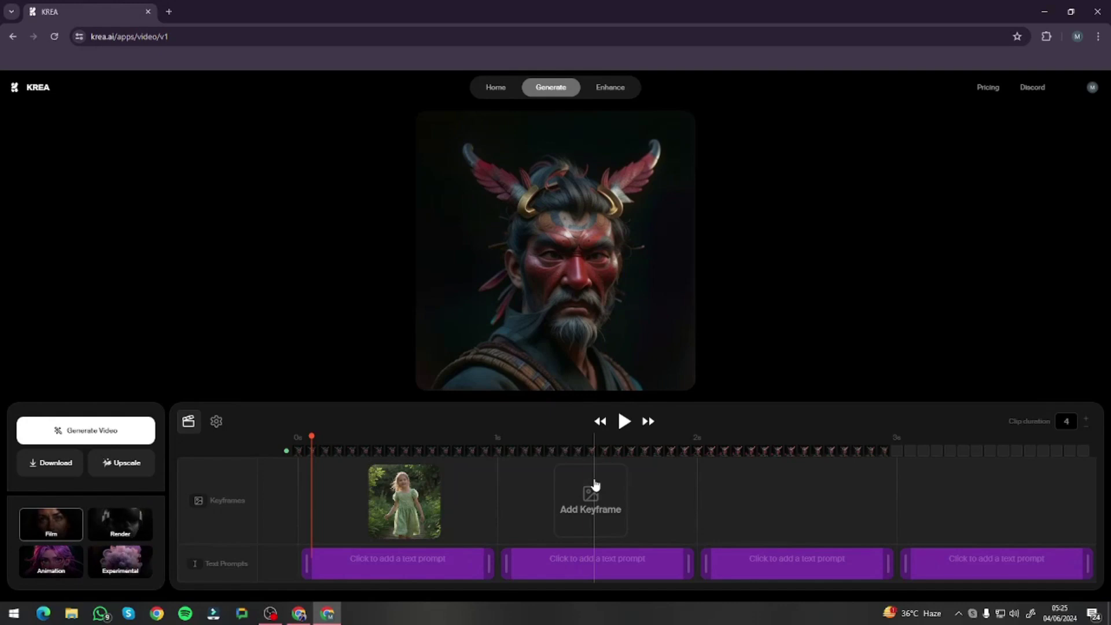
Add a keyframe in the second second, generated from the prompt "little girl laughing and running through a colorful flower-filled garden"
left_click(596, 485)
left_click_drag(535, 365, 454, 350)
key("BackSpace")
type("little girl laughing and running through a colorful flower-filled garden")
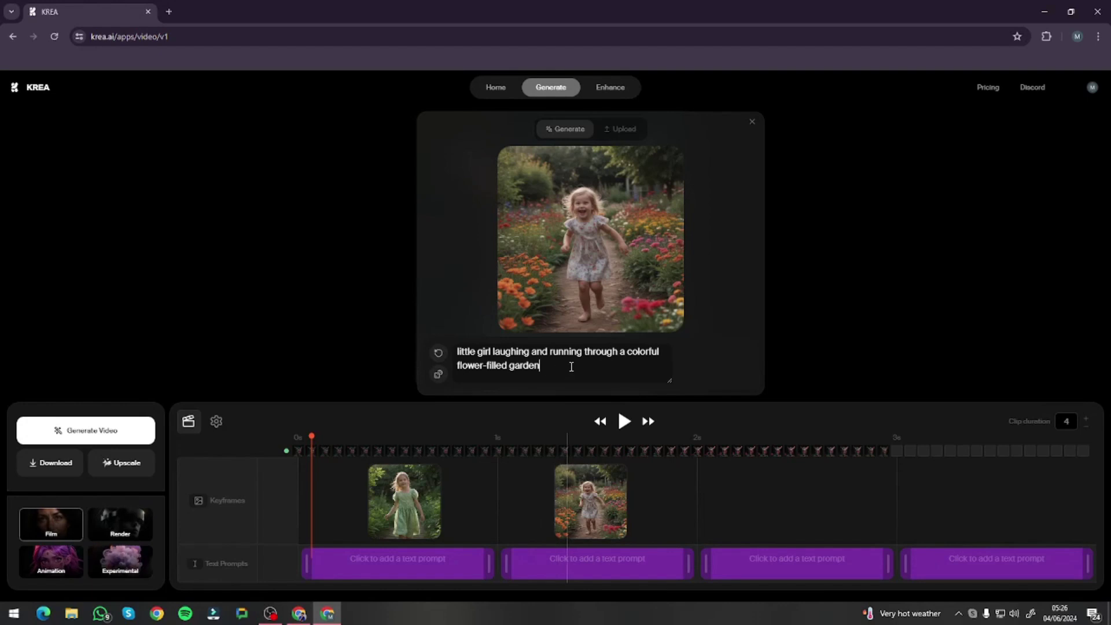
left_click(751, 122)
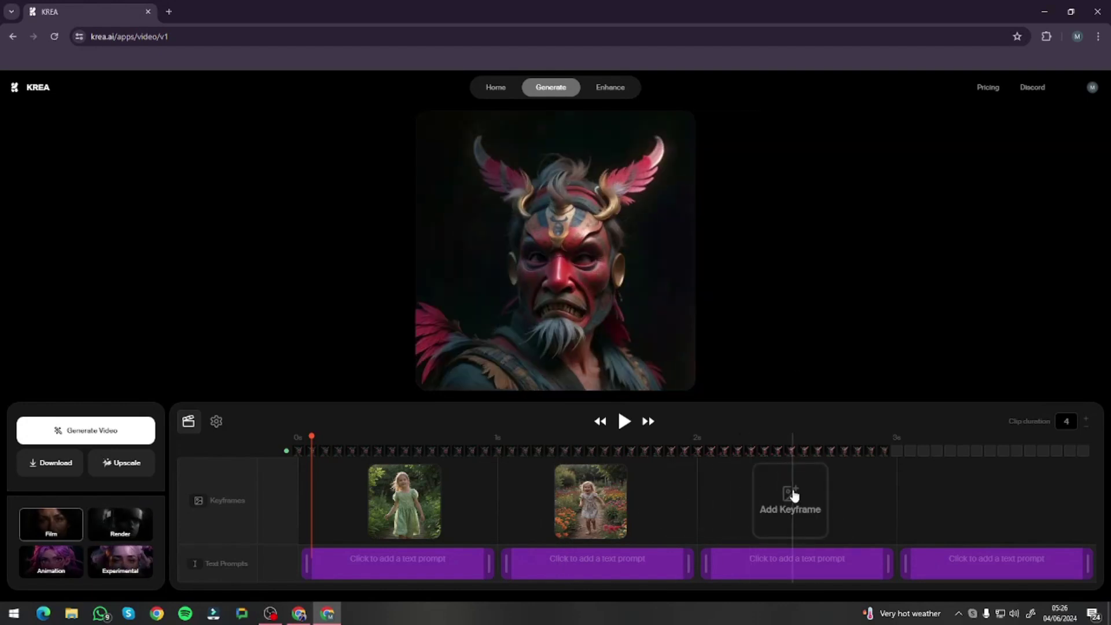
Add a third keyframe of a girl playing with butterflies, and a fourth from "Young Girl skipping happily among the flowers and trees in a sunny garden"
left_click(773, 524)
left_click(995, 507)
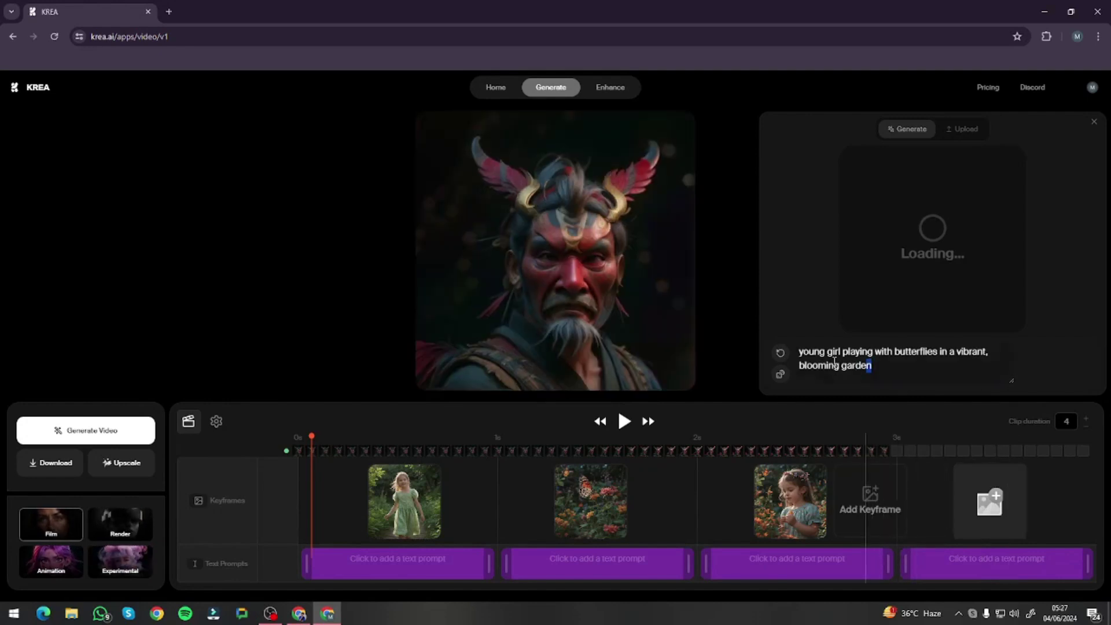
left_click_drag(875, 362, 790, 348)
key("BackSpace")
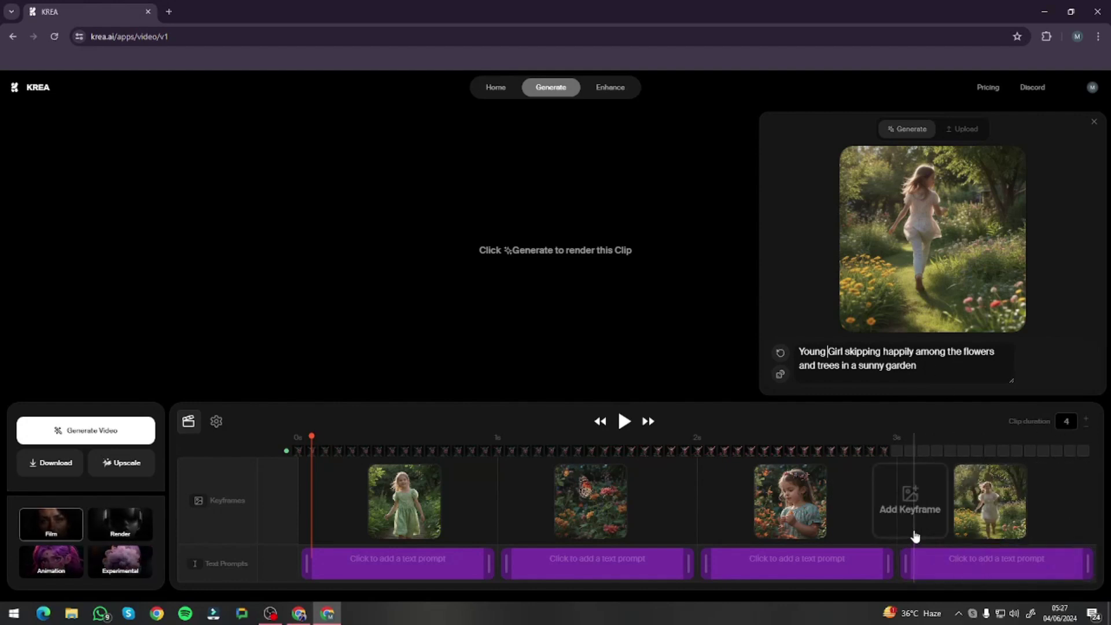
left_click(1092, 122)
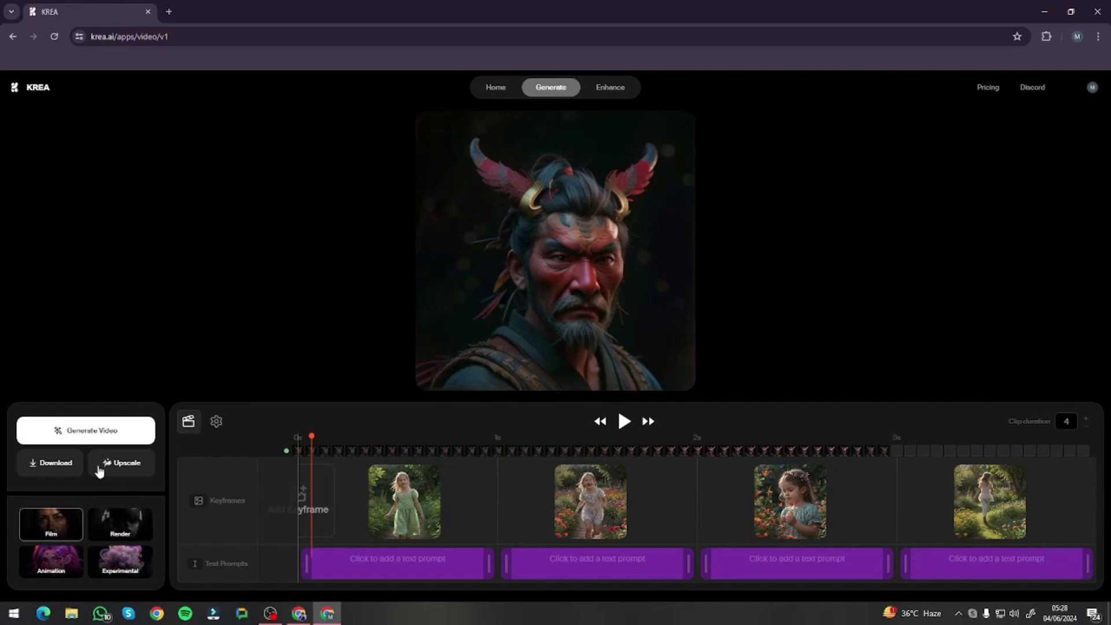
Generate the video from the four garden keyframes and download the finished clip
left_click(102, 434)
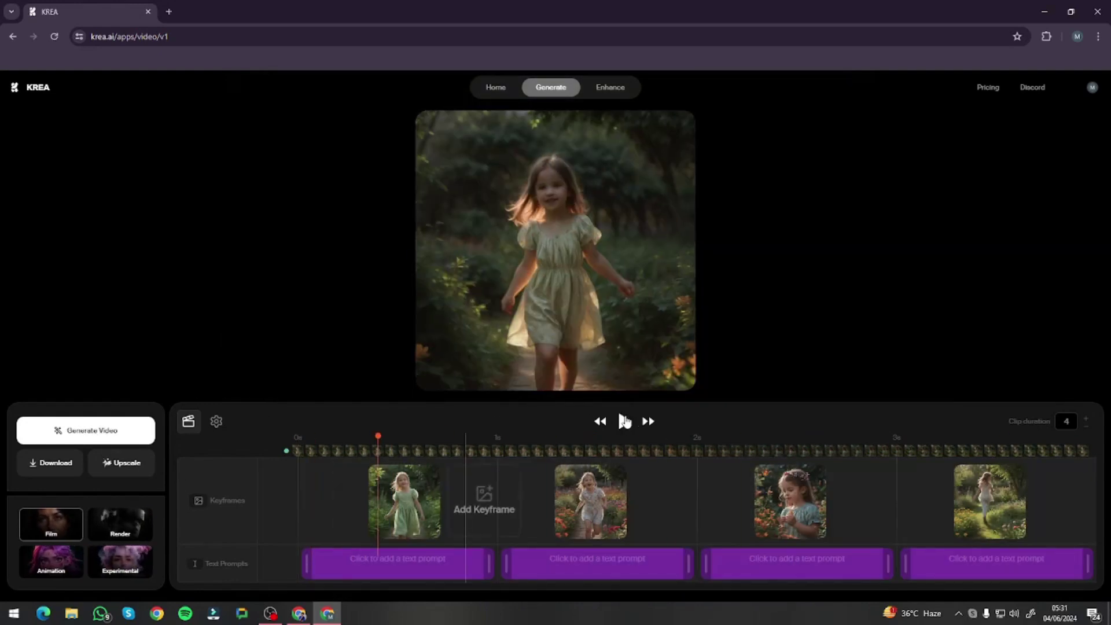
left_click(624, 421)
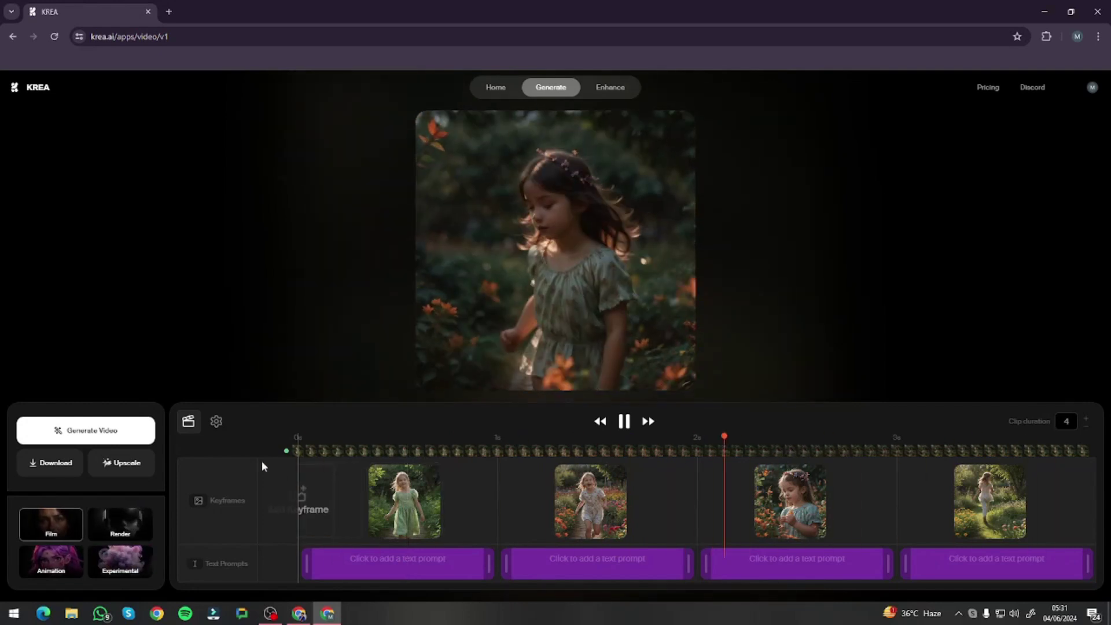
left_click(70, 466)
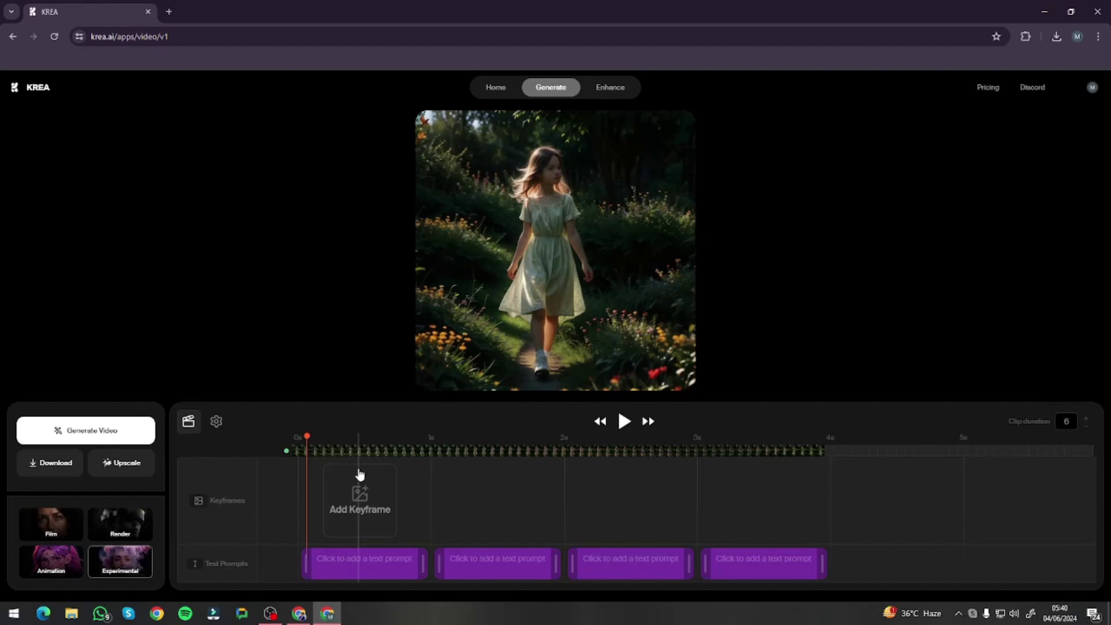
Add a keyframe in the first second, generated from the prompt "Majestic dragon with shimmering scales soaring through the sky"
scroll(1087, 425, "up", 2)
scroll(1087, 422, "down", 2)
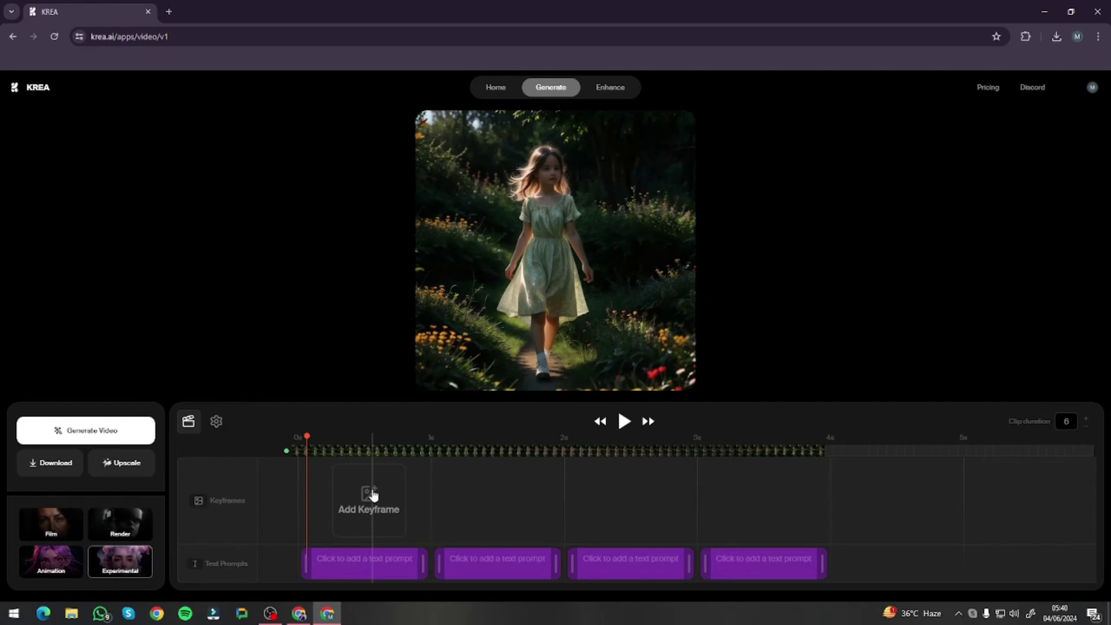
left_click(373, 495)
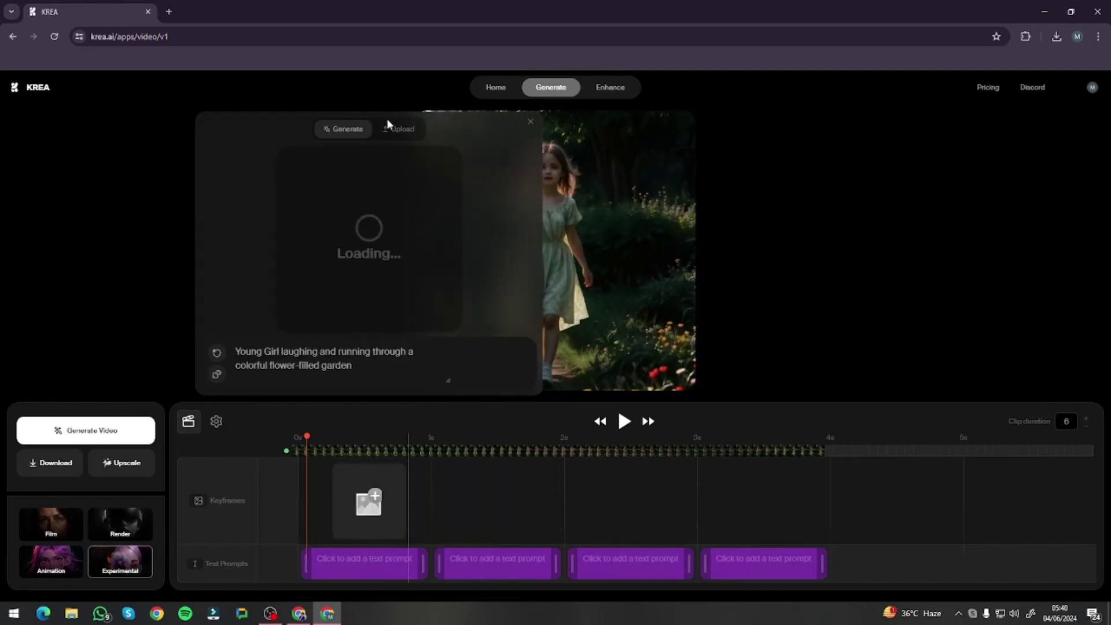
triple_click(254, 348)
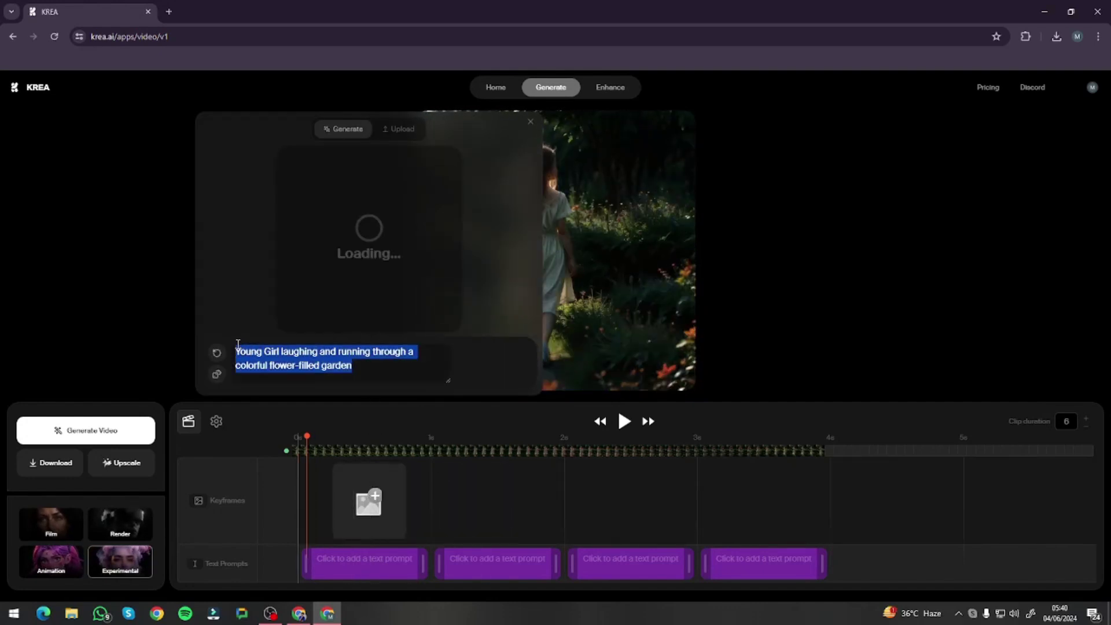
key("BackSpace")
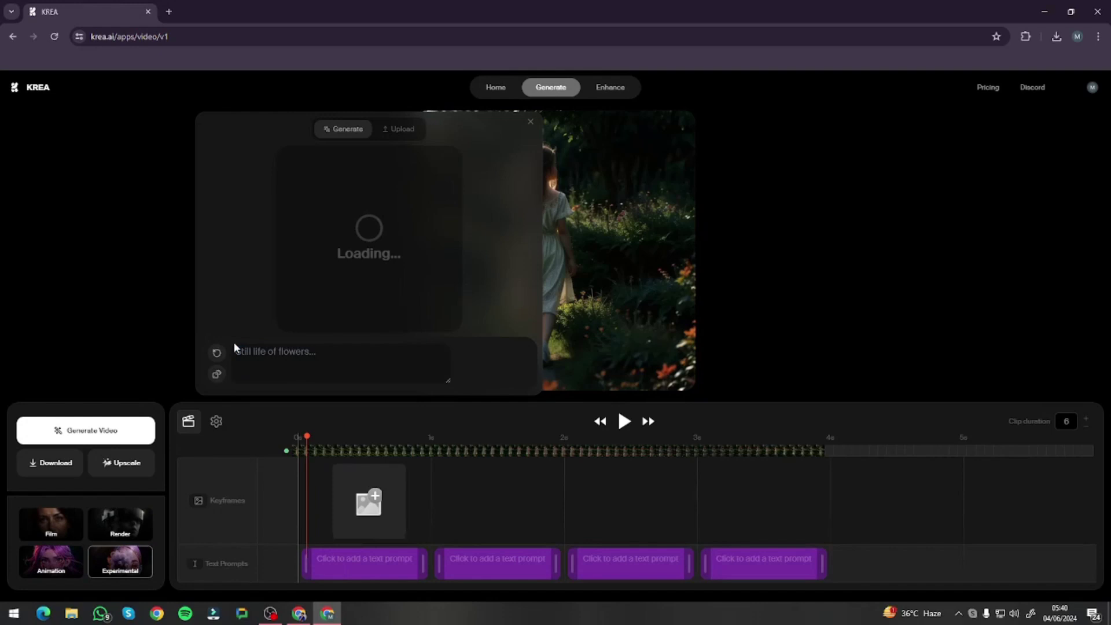
type("Majesti")
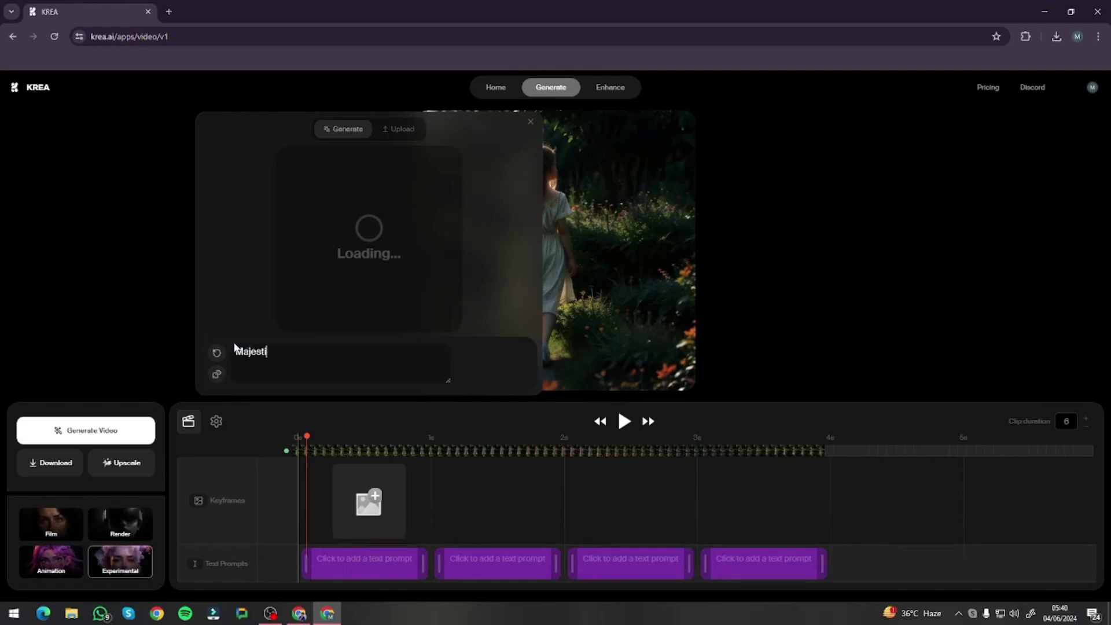
type("c dragon ")
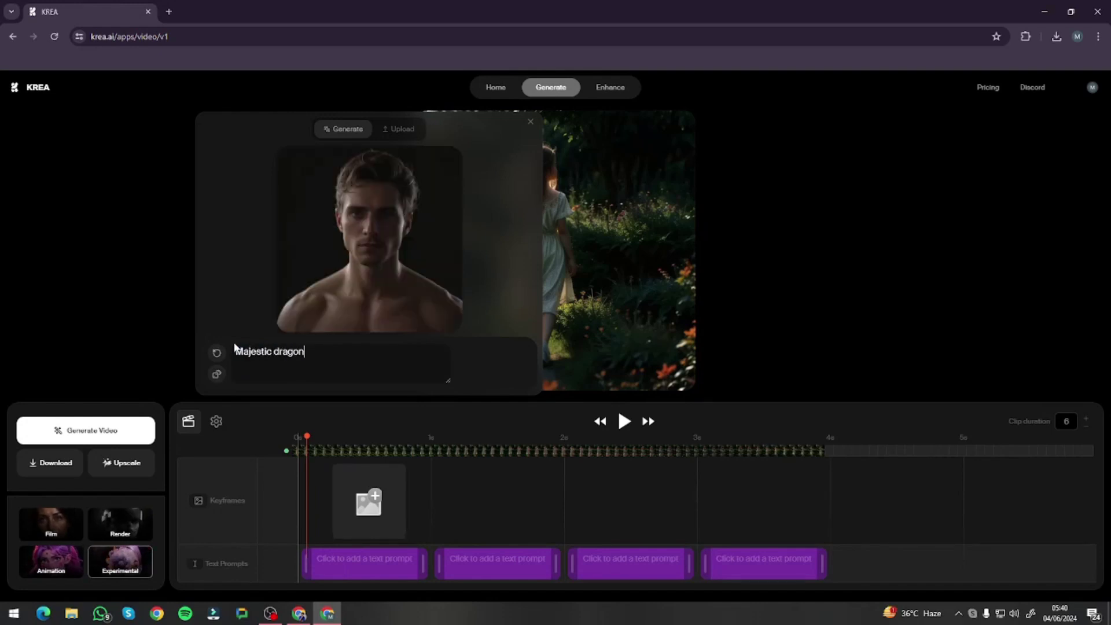
type("with s")
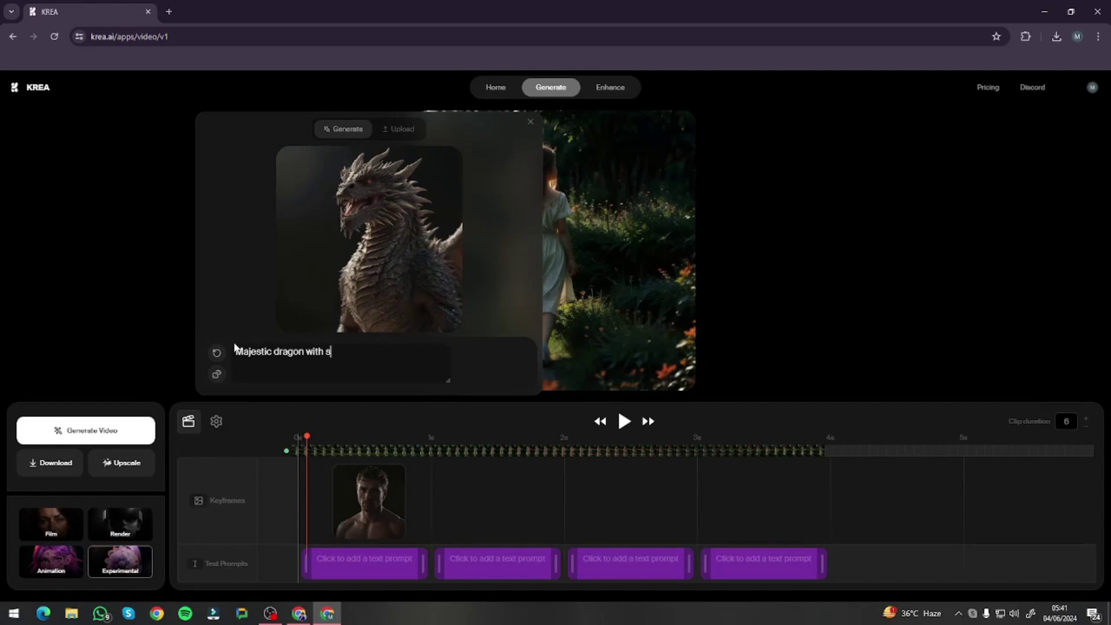
type("himmering scales soaring through t")
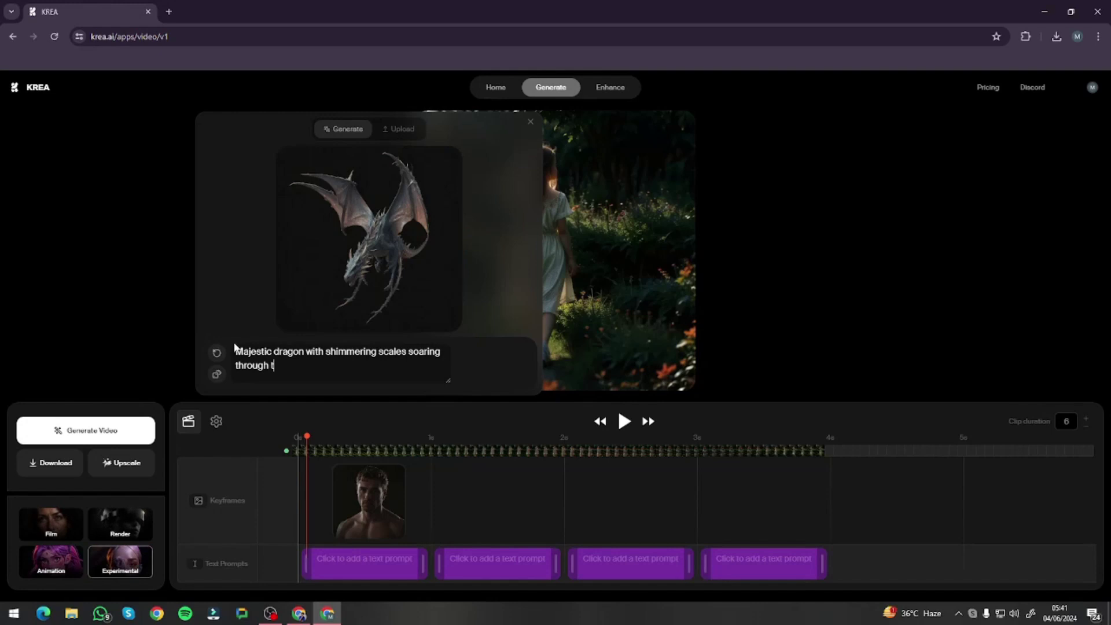
type("ghe")
key("BackSpace")
key("BackSpace")
type("he sky")
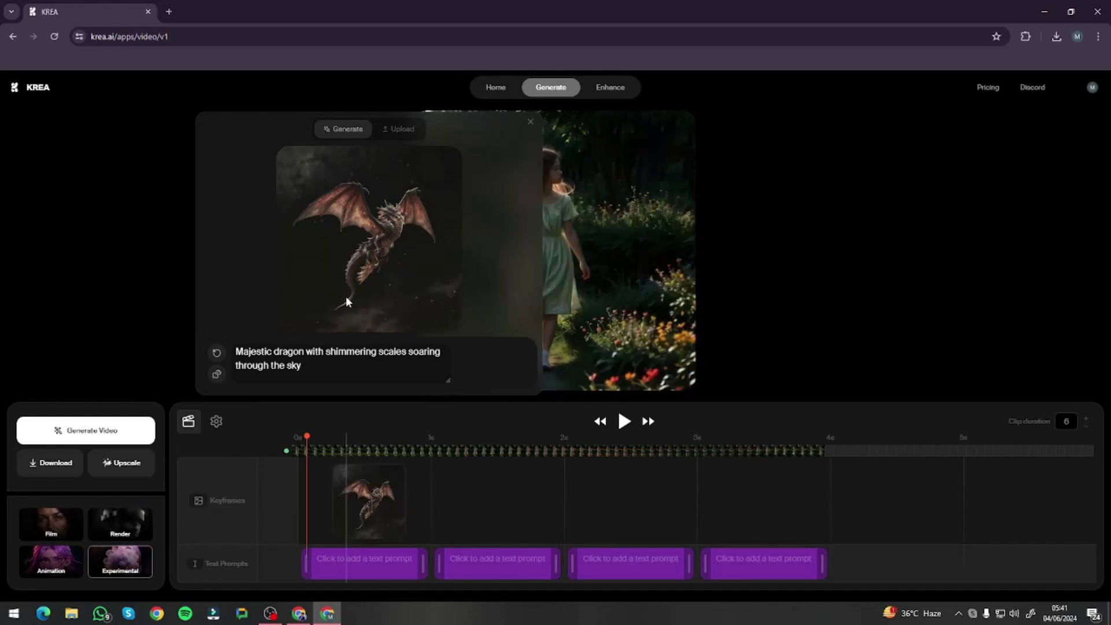
Add a keyframe in the second second, generated from the prompt "Majestic dragon flying gracefully above the clouds with wings fully spread"
mouse_move(489, 509)
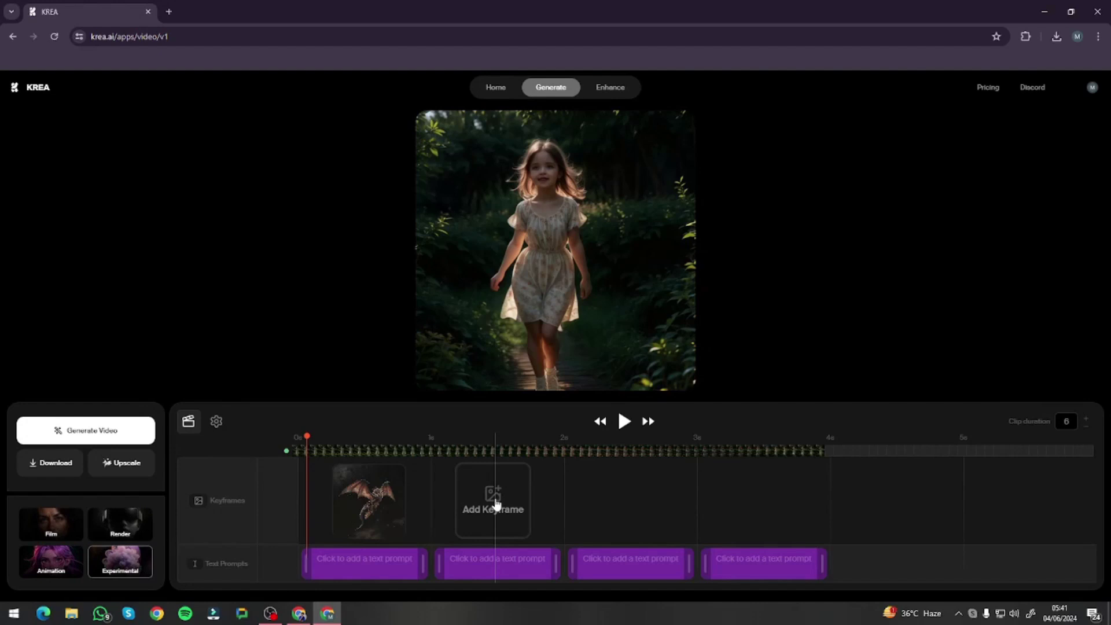
left_click(494, 498)
left_click_drag(463, 366, 349, 346)
key("BackSpace")
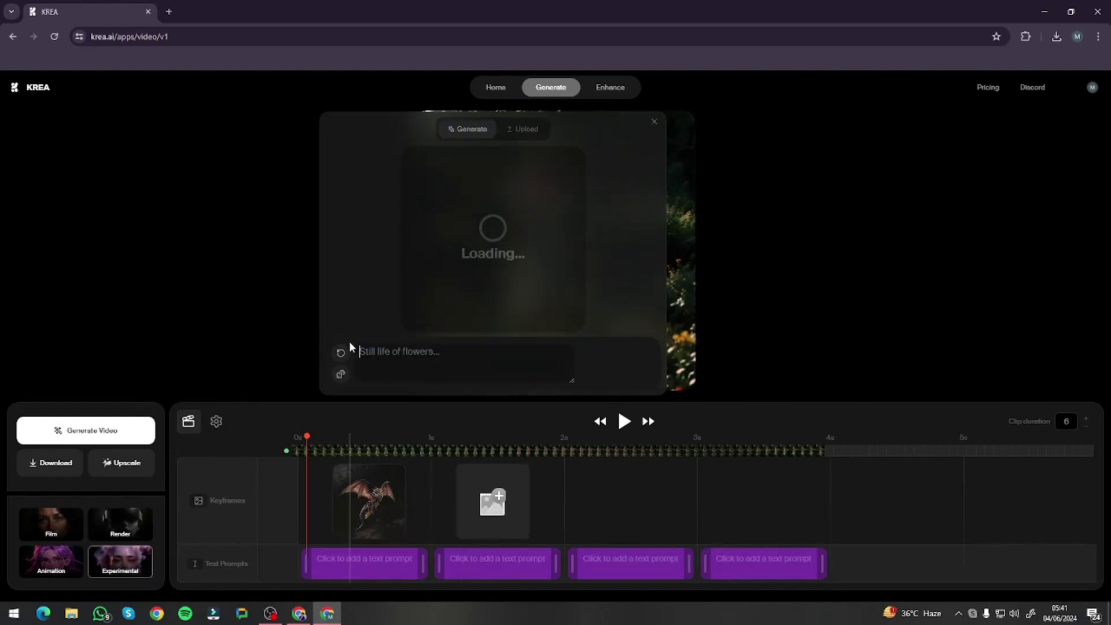
type("Majestiuc")
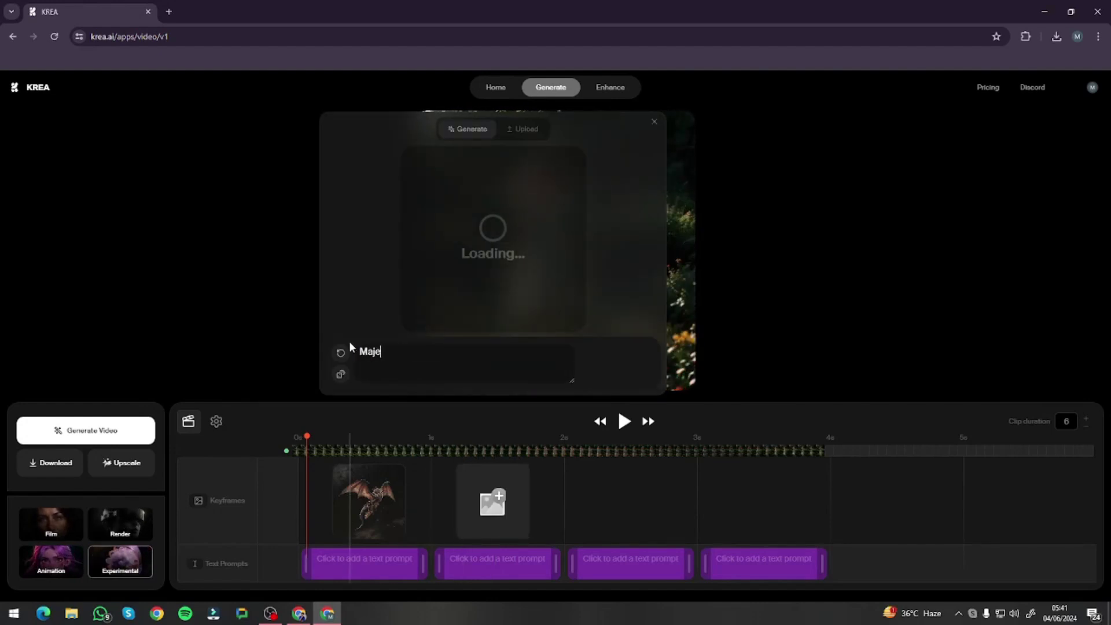
key("BackSpace")
key("BackSpace")
type("c dragon ")
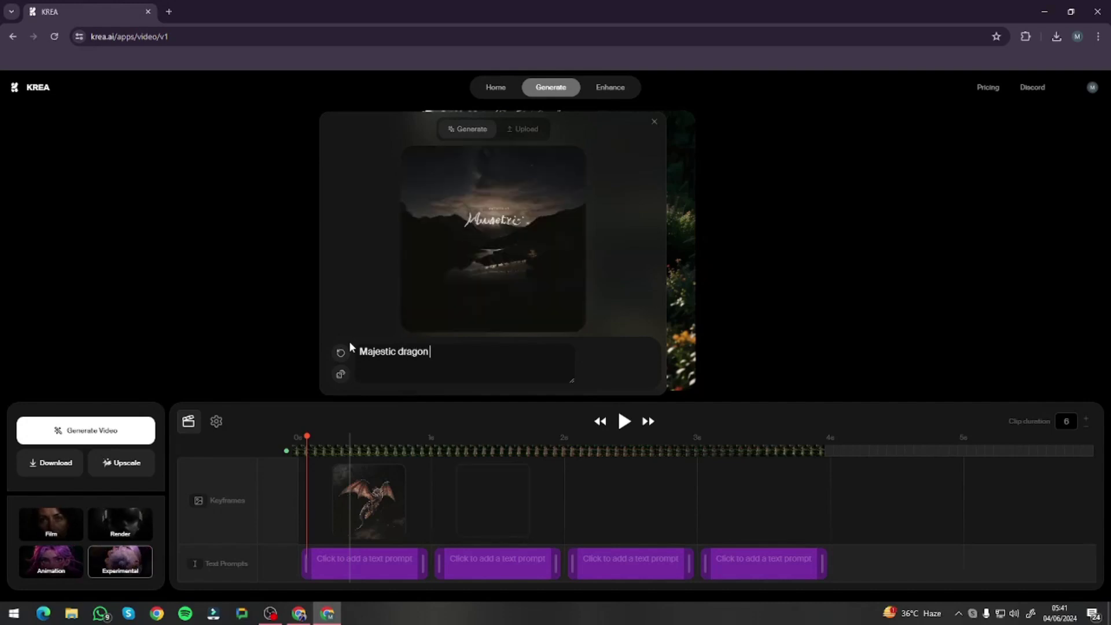
type("flying g")
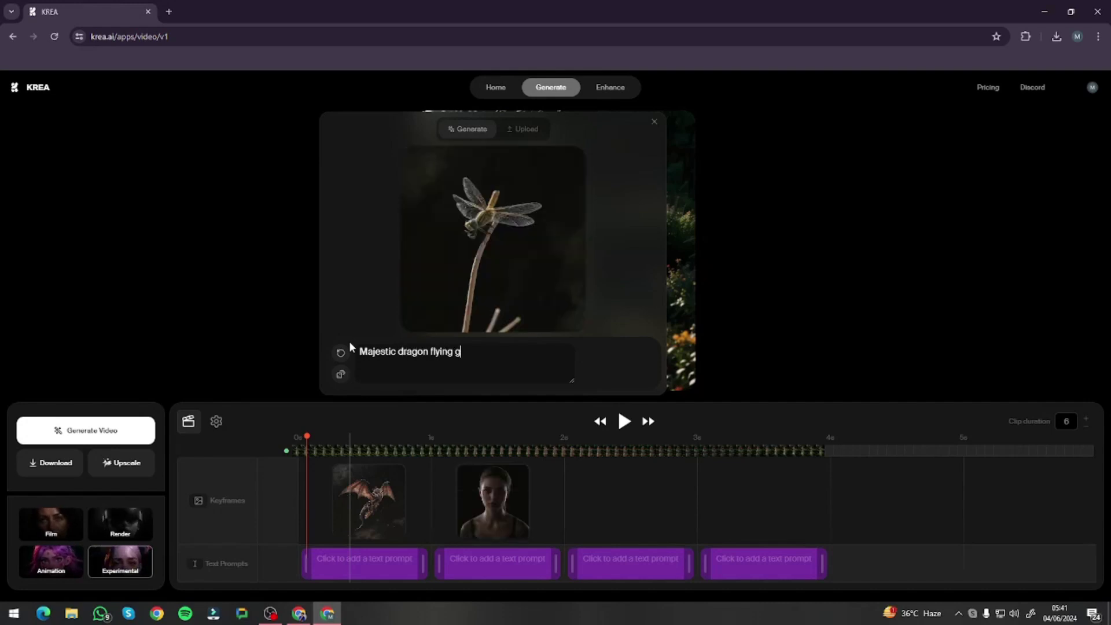
type("racefully ")
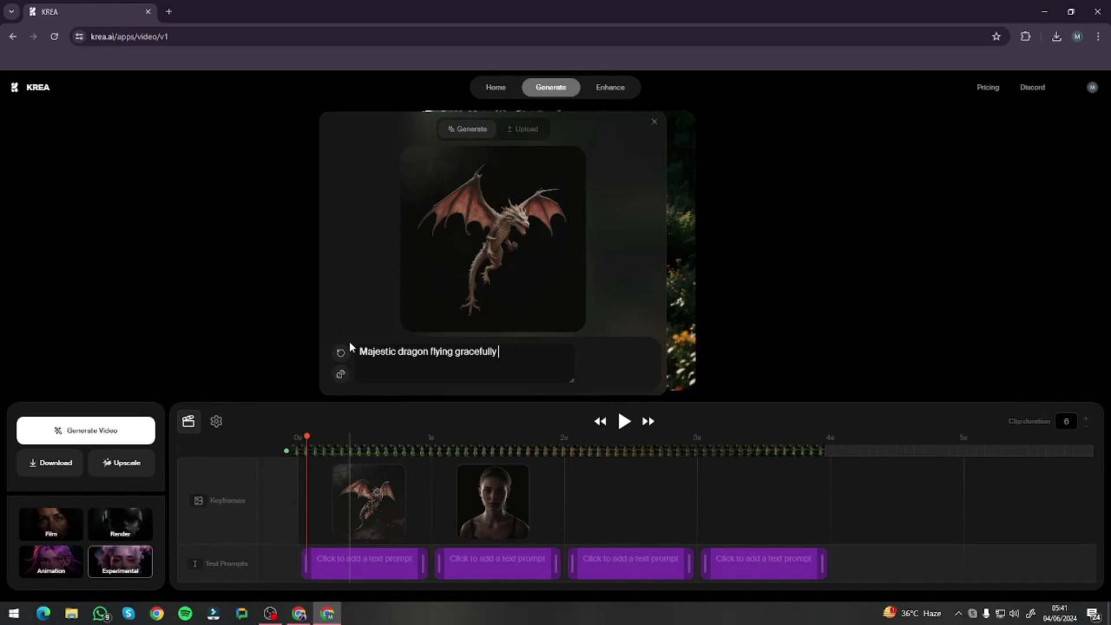
type("above the cluds")
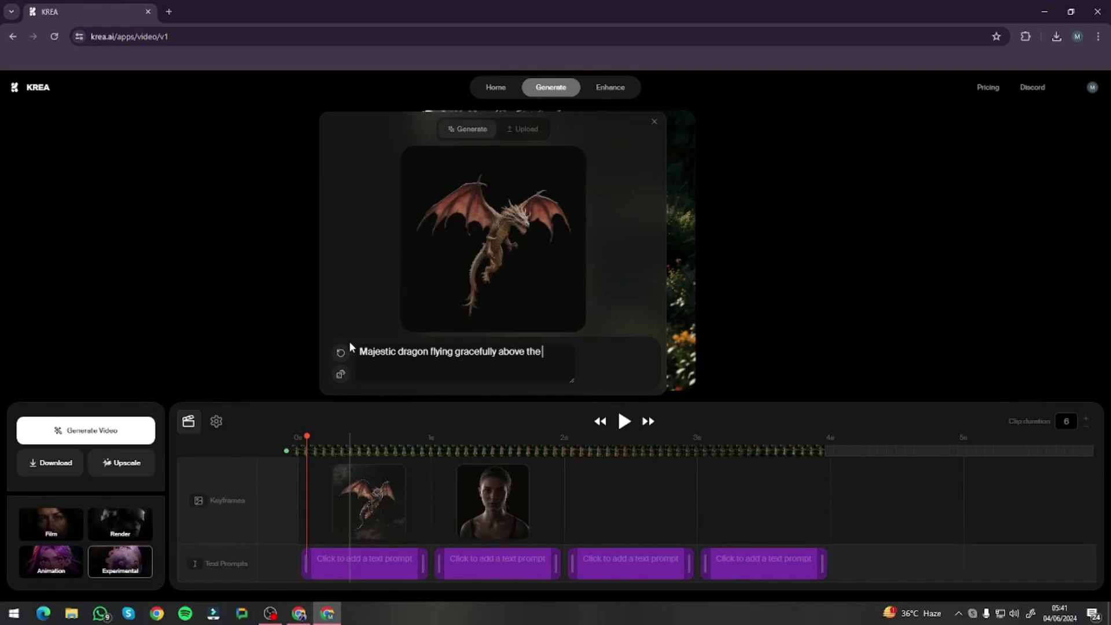
key("BackSpace")
key("BackSpace")
key("BackSpace")
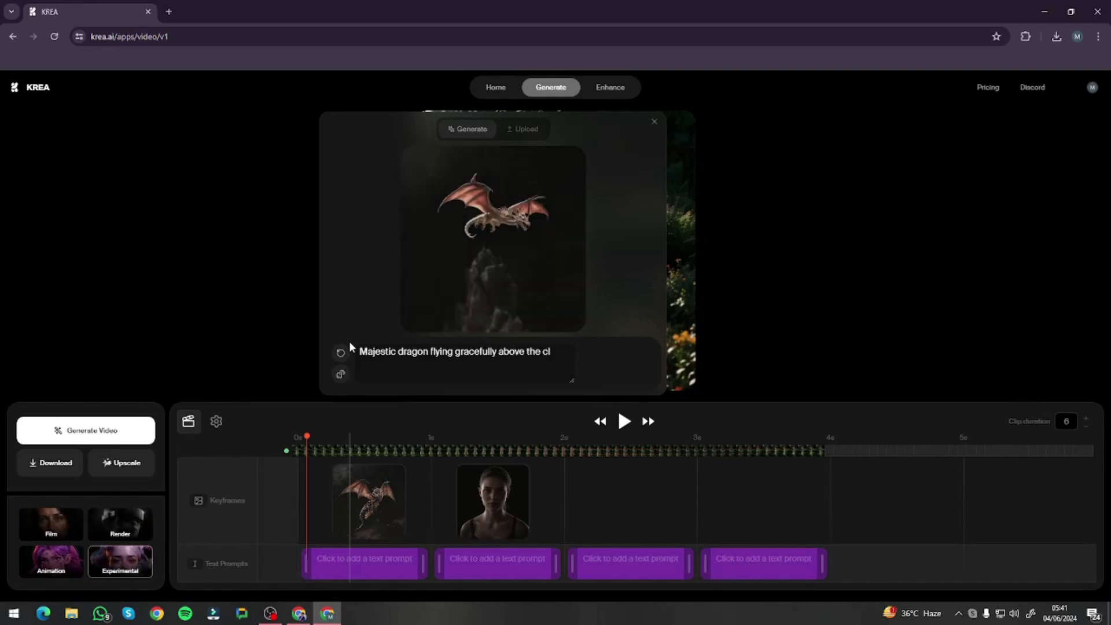
type("ouds wit")
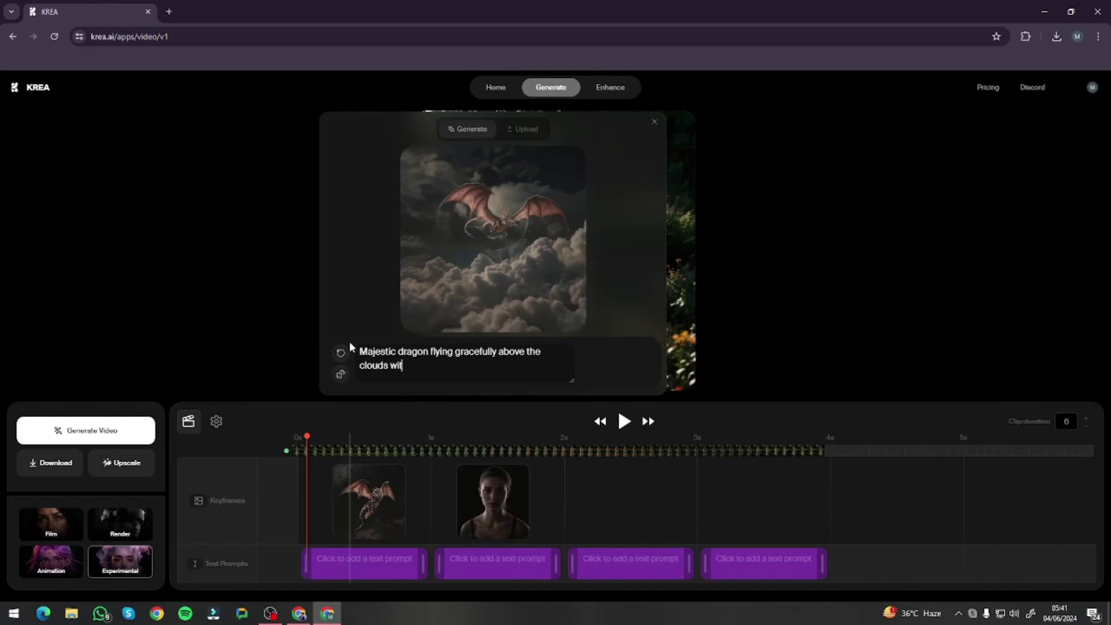
type("h wings ful")
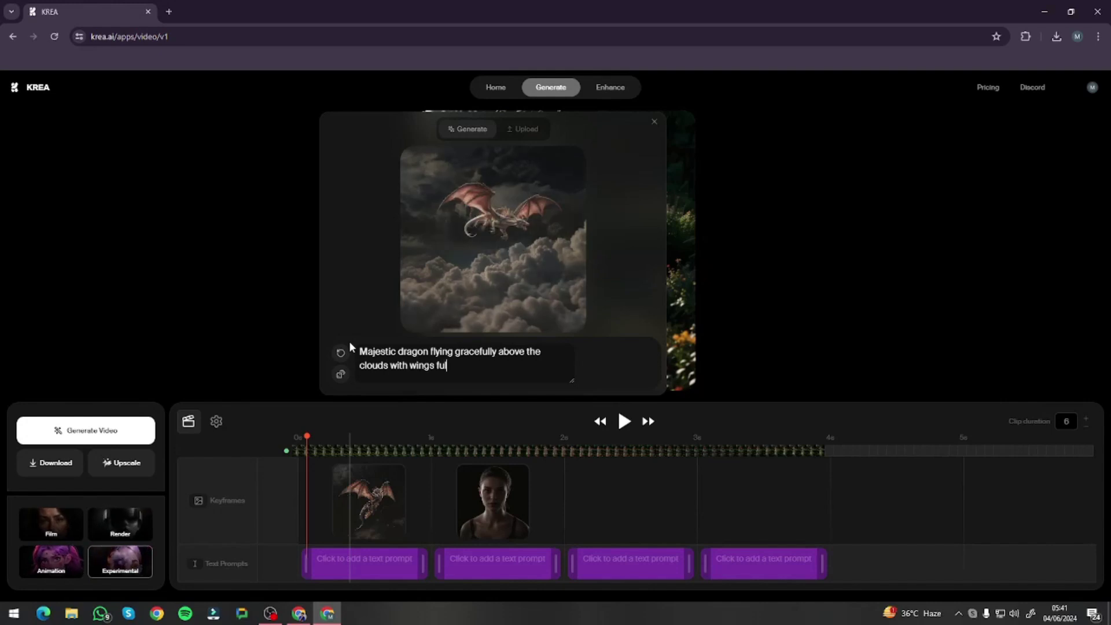
type("ly spread")
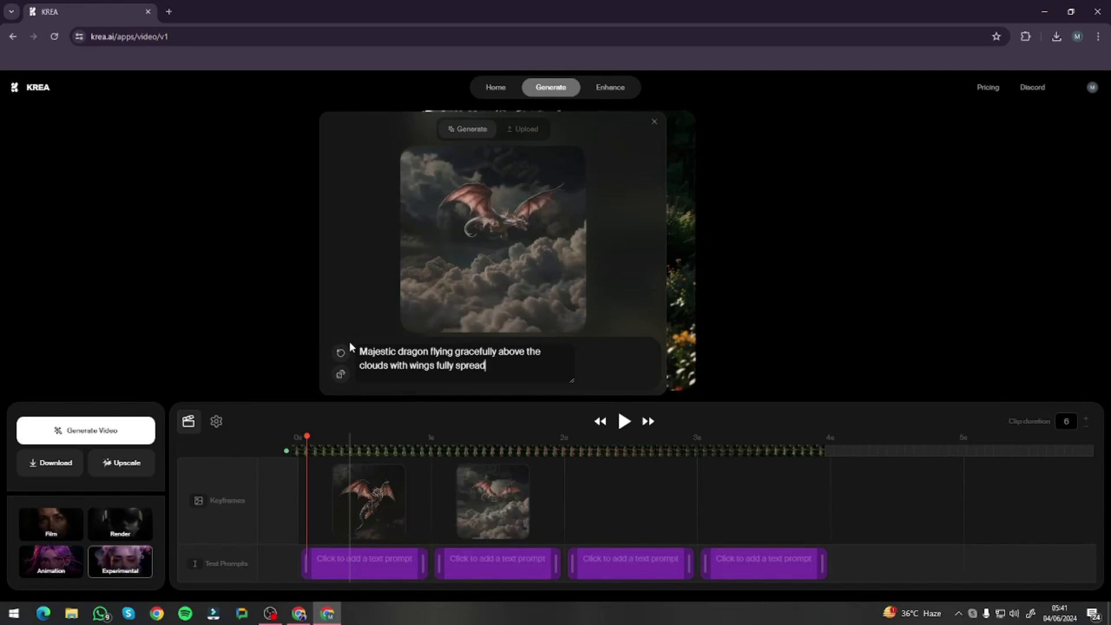
key("Escape")
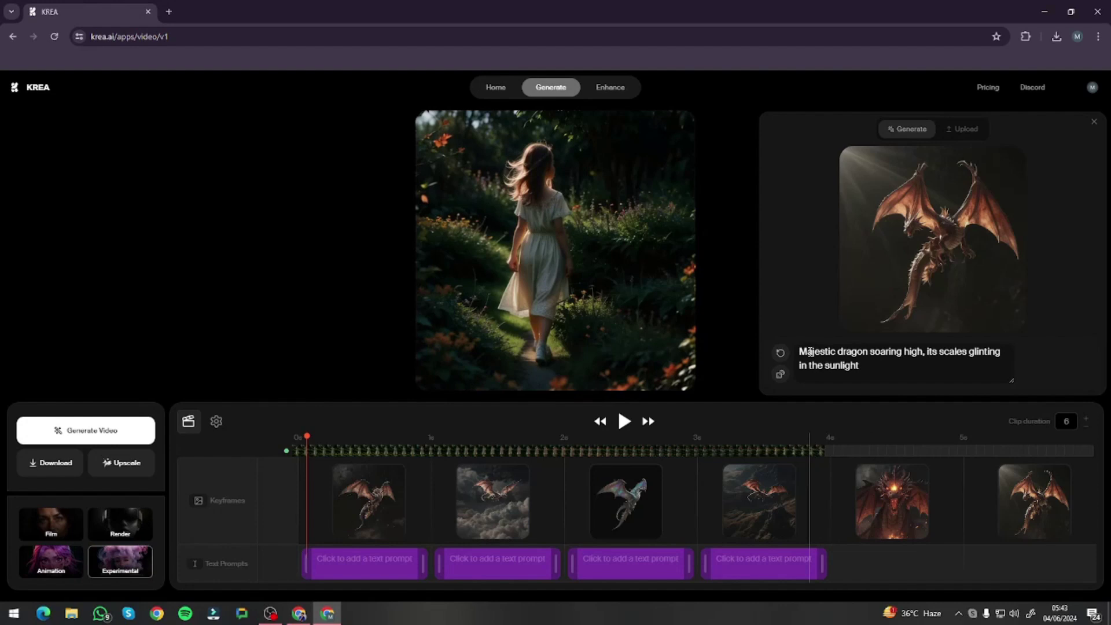
Choose the Render style and generate the video from the six dragon keyframes
left_click(957, 539)
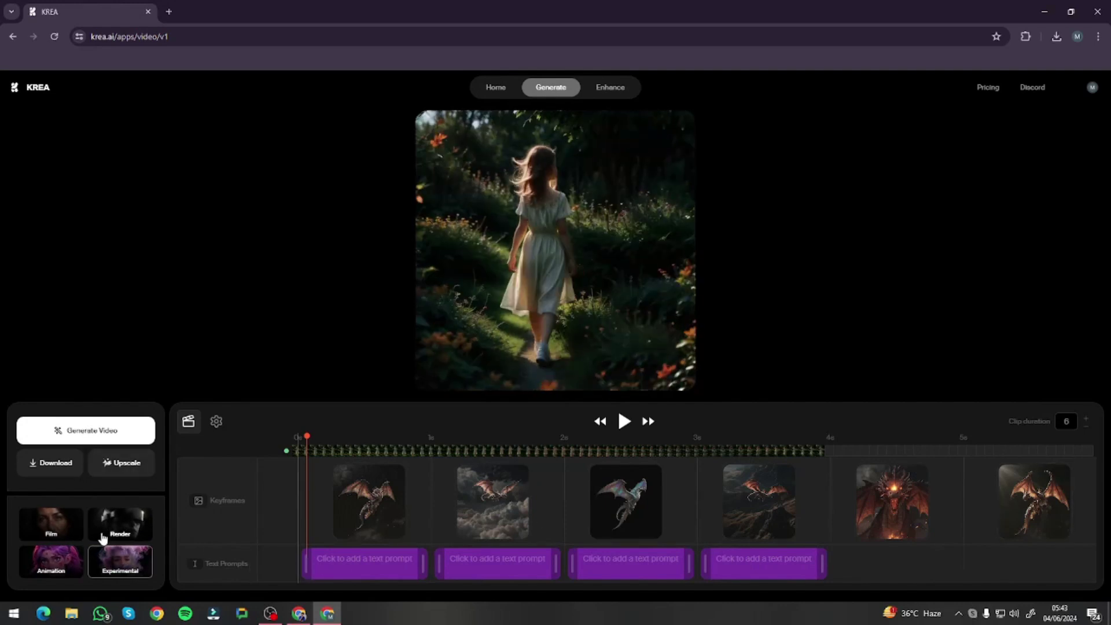
left_click(120, 528)
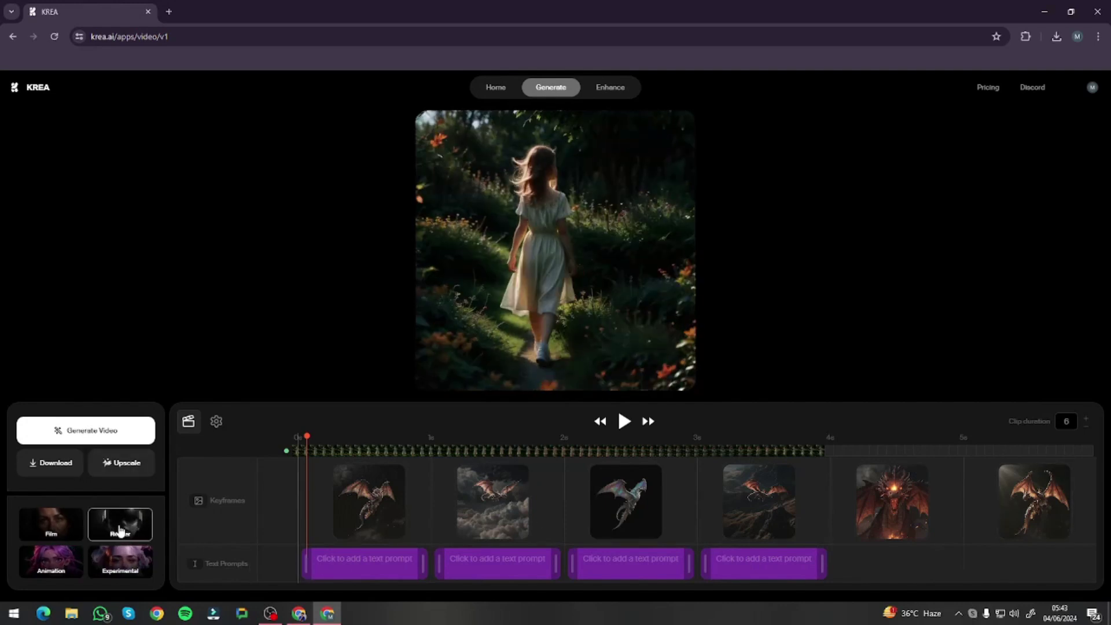
left_click(81, 433)
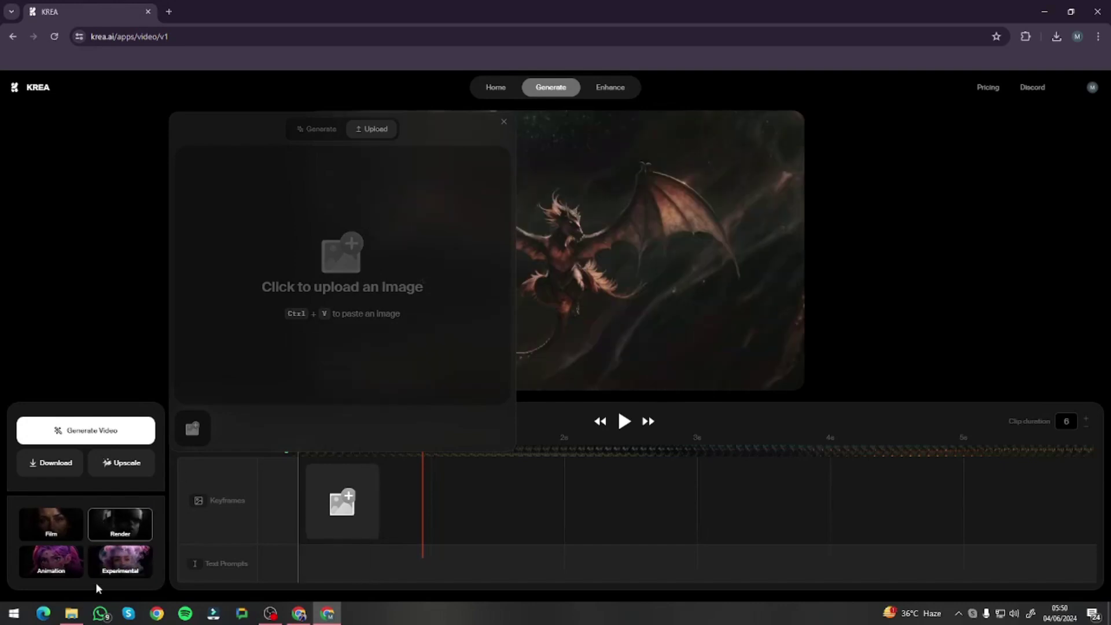
Look through the images in the Dalle Img folder in File Explorer, and close the empty keyframe's upload dialog
left_click(72, 615)
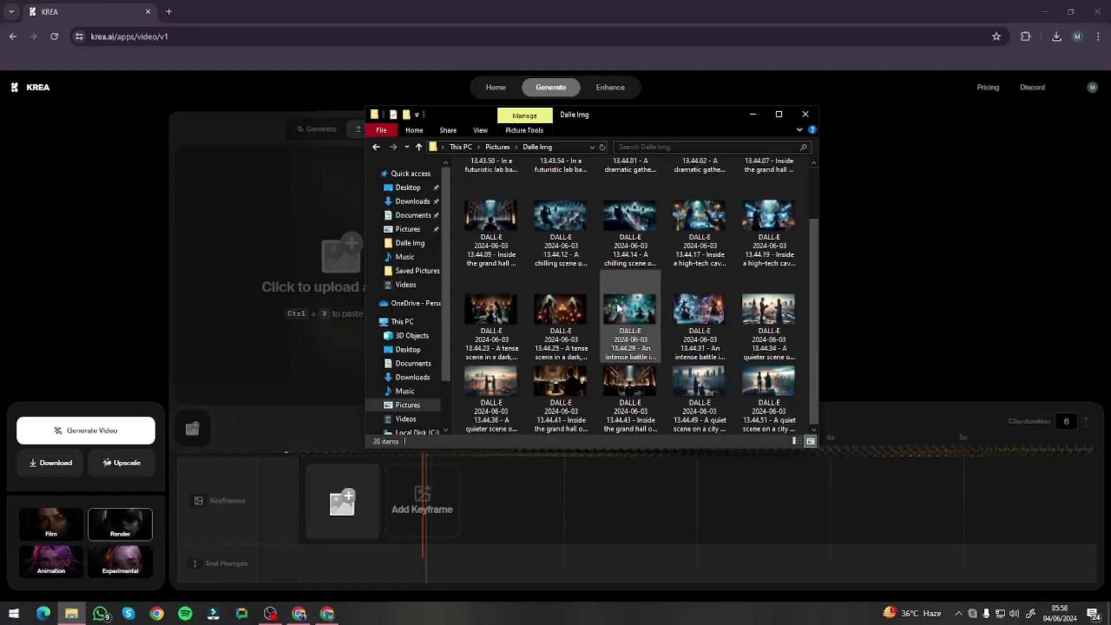
scroll(566, 303, "down", 2)
scroll(566, 303, "up", 2)
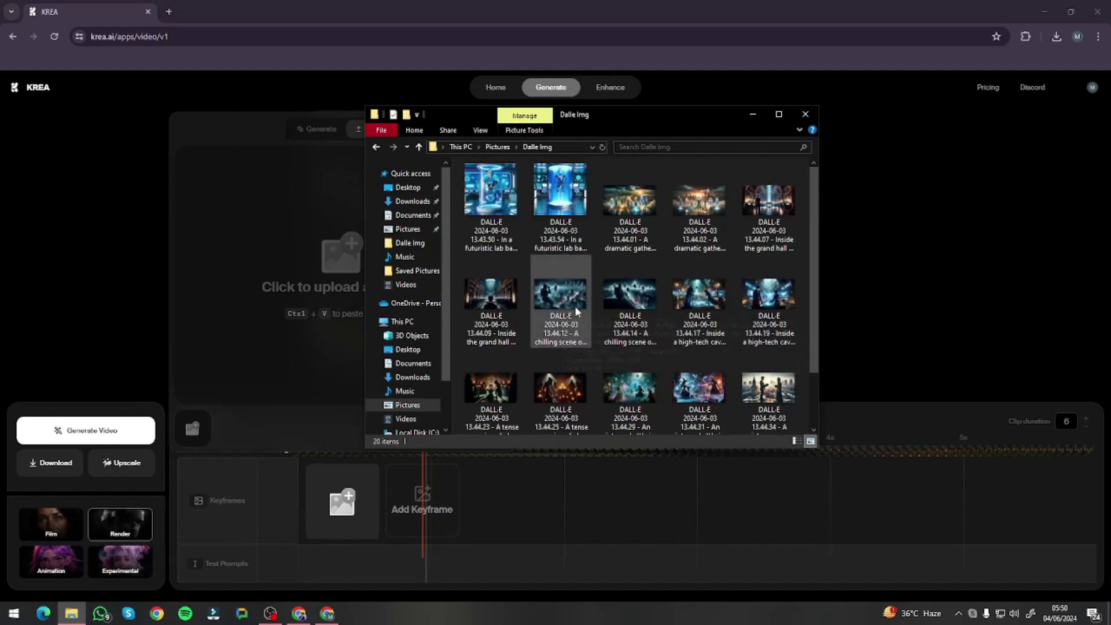
scroll(589, 342, "down", 2)
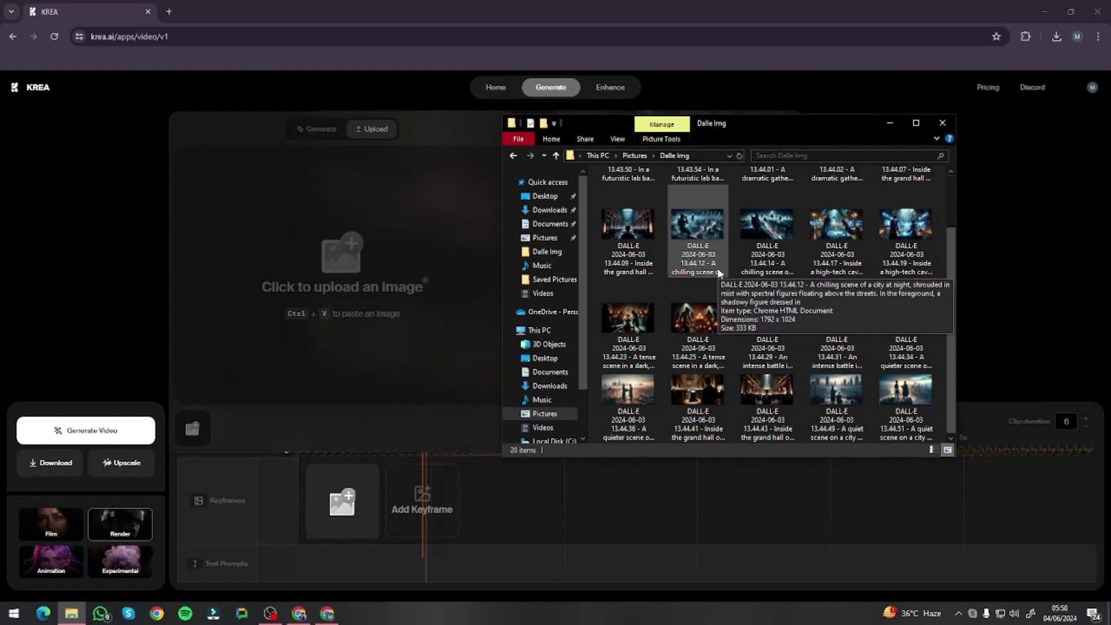
left_click(889, 124)
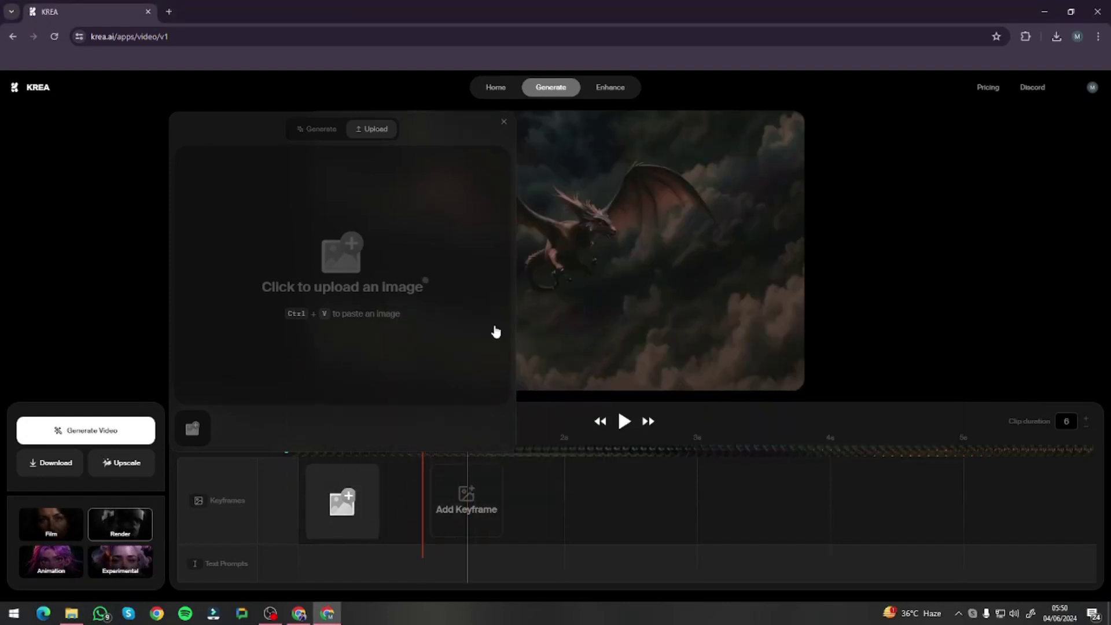
left_click(504, 123)
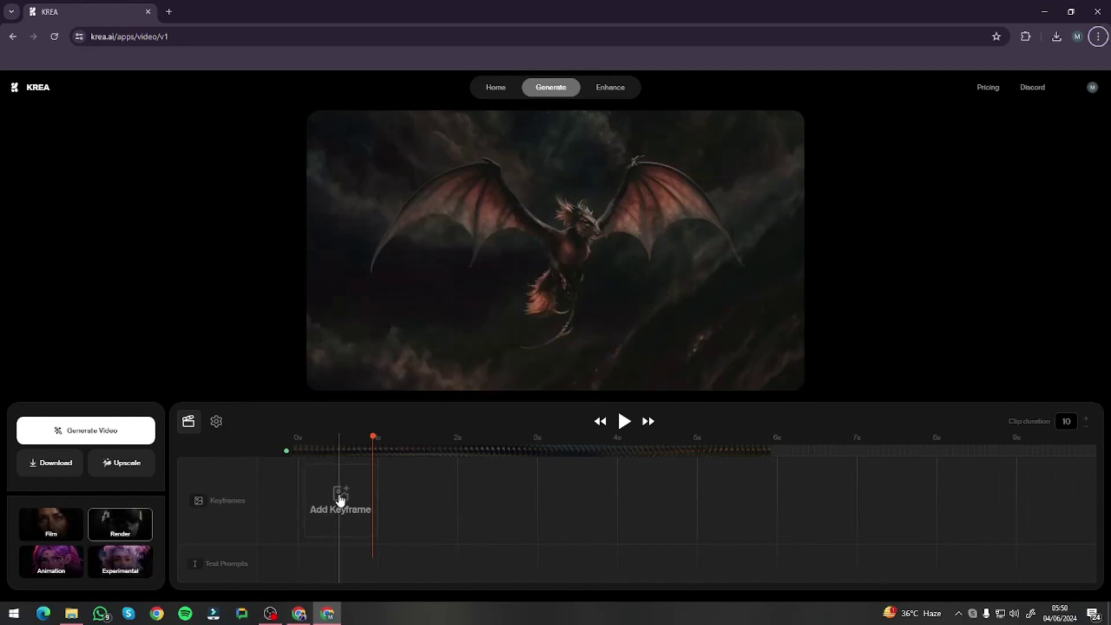
Add a keyframe in the first second from the uploaded image "DALL-E 2024-06-03 13.44.07 - Inside the grand hall" in the Dalle Img folder
left_click(338, 495)
left_click(330, 251)
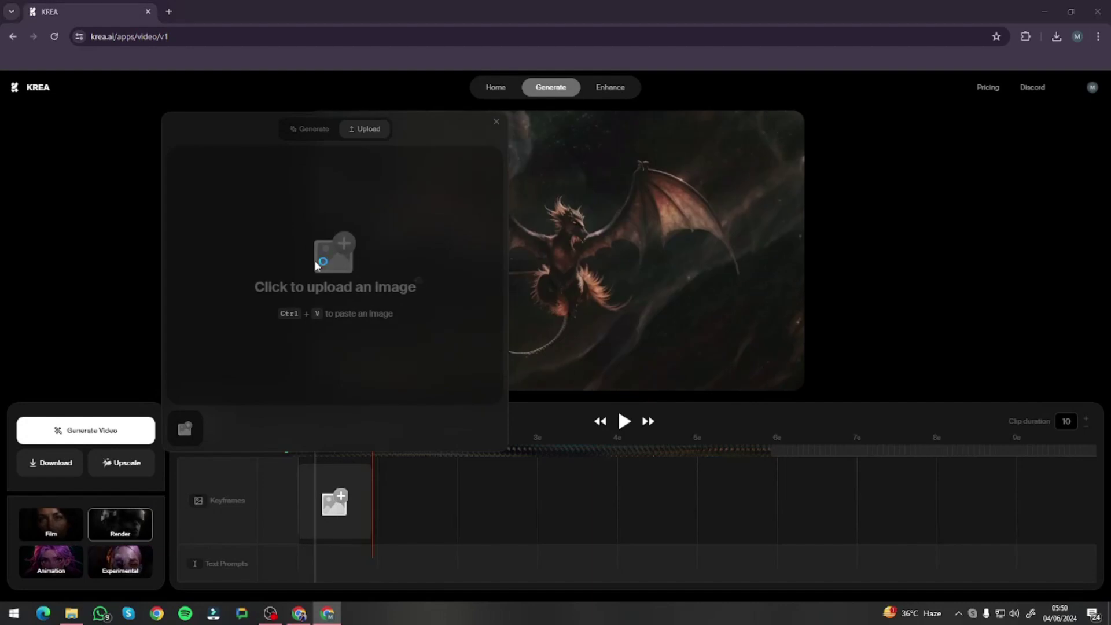
left_click(51, 169)
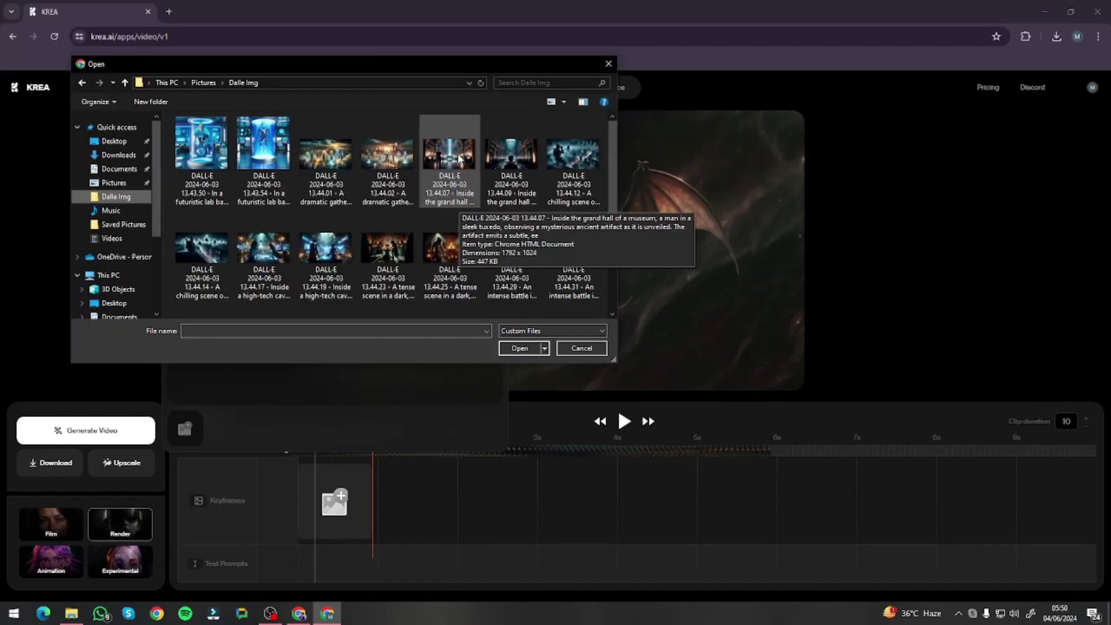
double_click(450, 152)
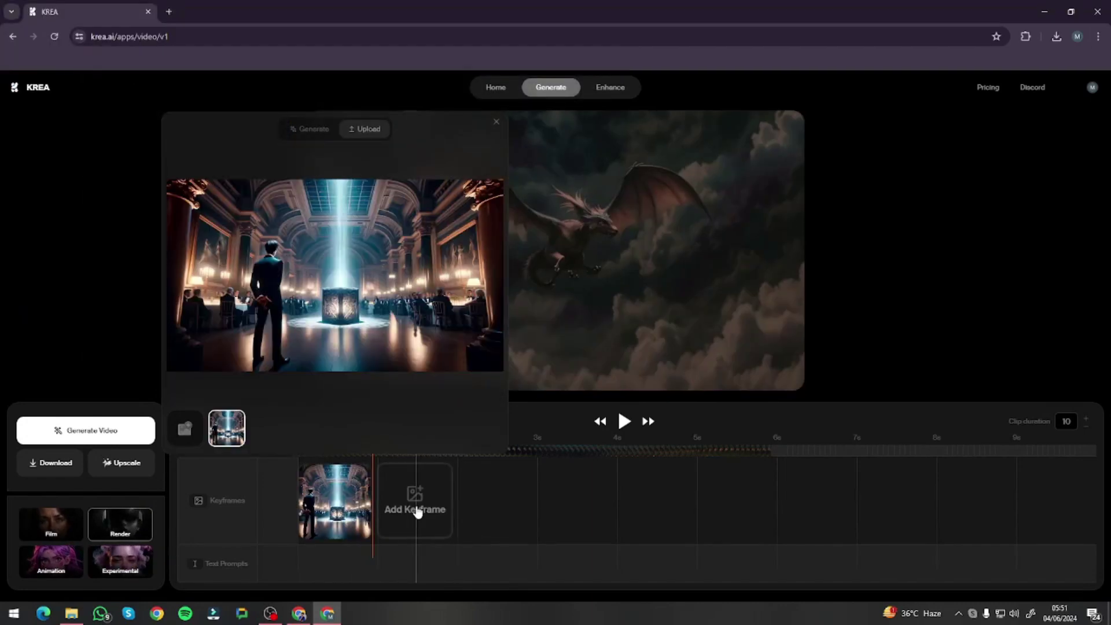
Add a second keyframe beside the first from the uploaded image "DALL-E 2024-06-03 13.44.09 - Inside the grand hall"
left_click(417, 511)
left_click(416, 510)
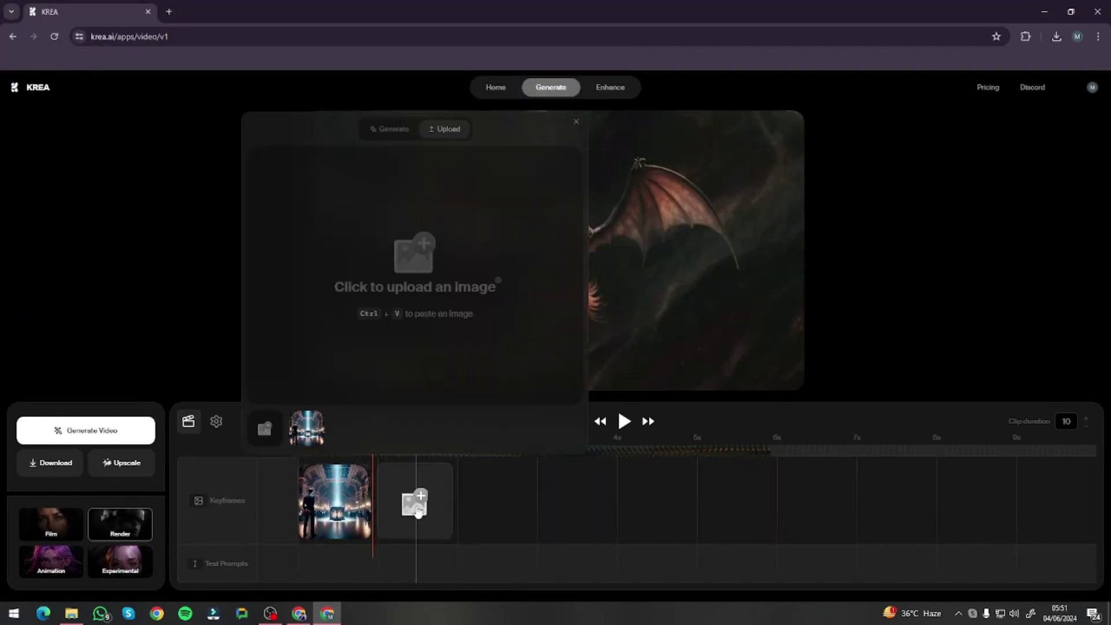
left_click(412, 273)
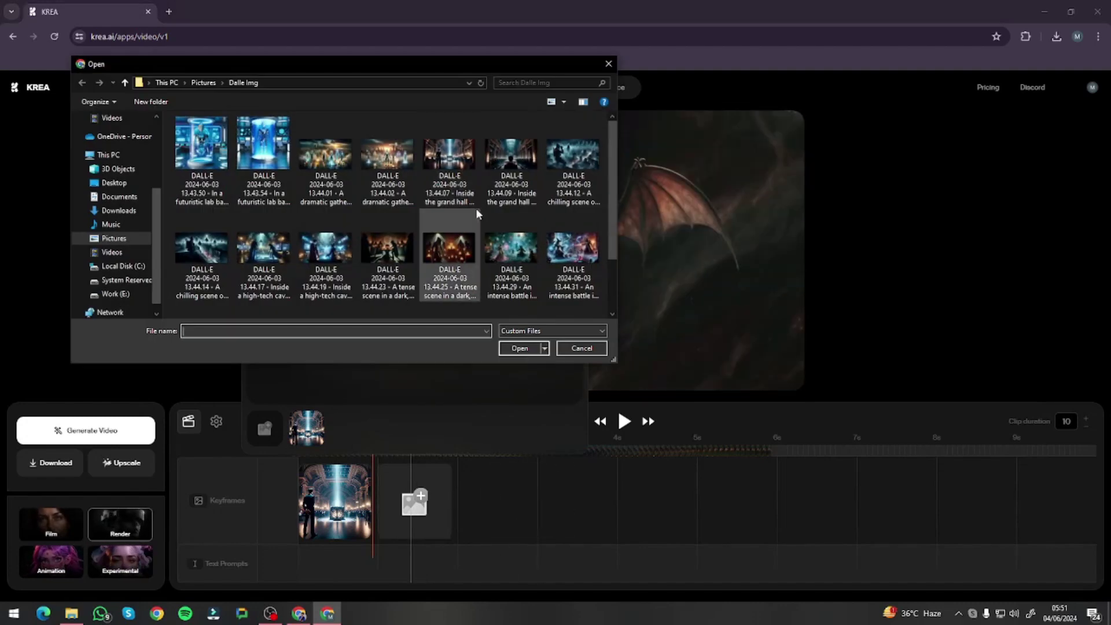
double_click(521, 177)
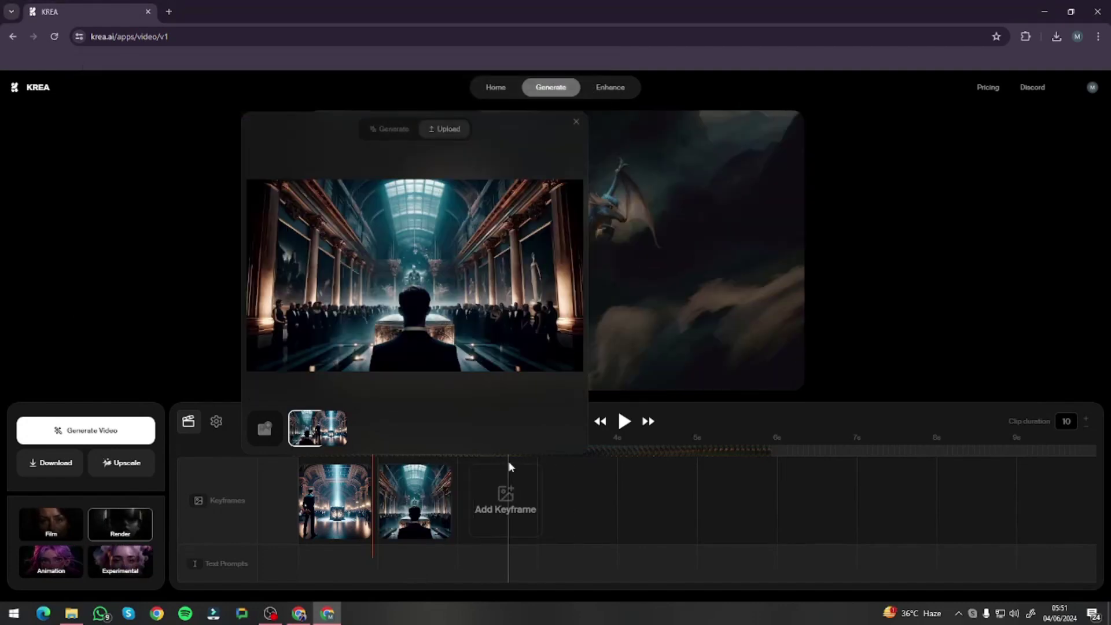
Add a third keyframe at 2 seconds from the uploaded "A chilling scene" DALL-E image of ghosts above a city, and close its upload dialog
left_click(500, 502)
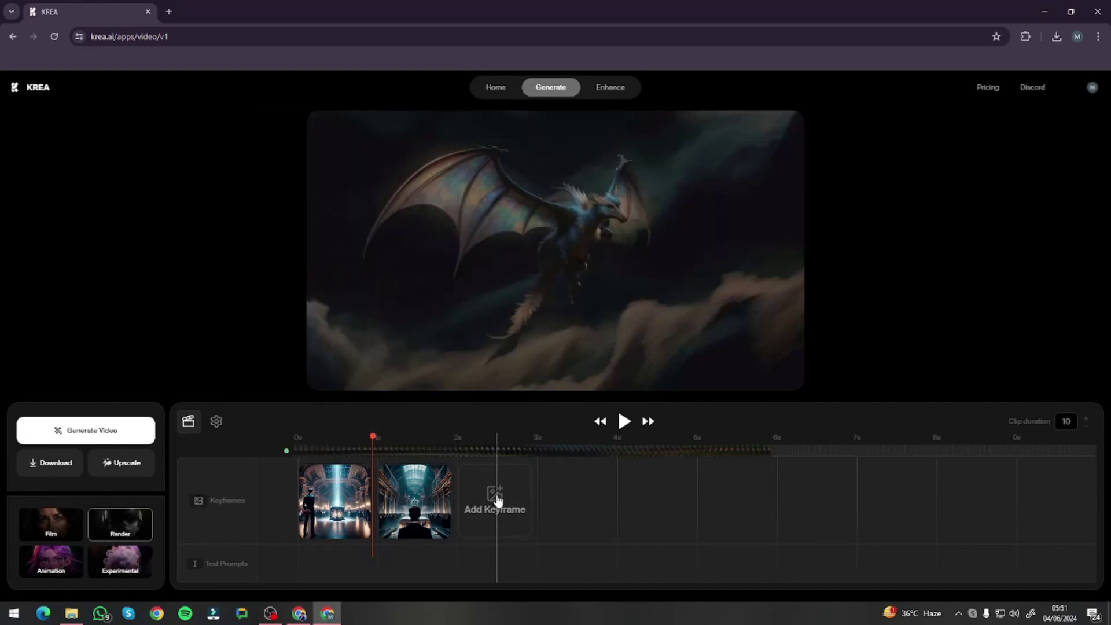
left_click(497, 501)
left_click(503, 243)
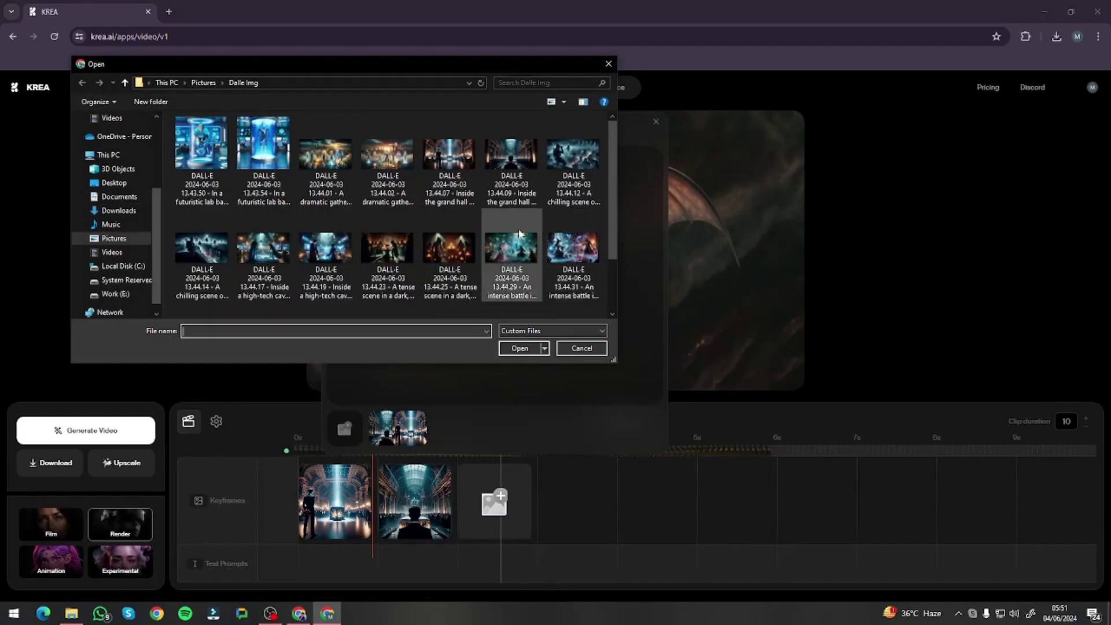
double_click(512, 248)
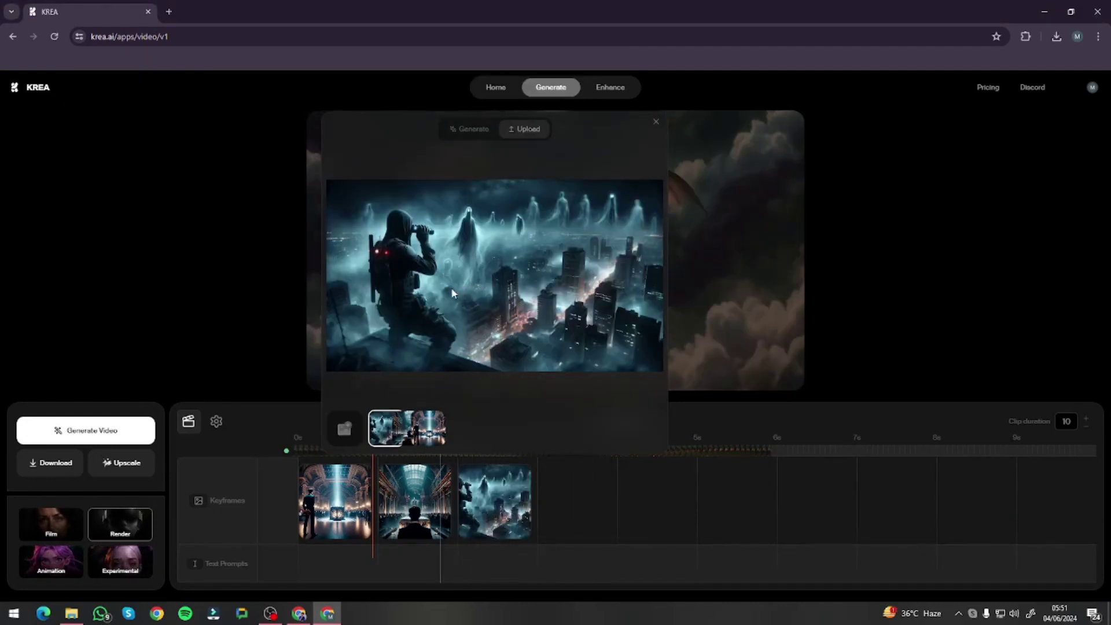
left_click(656, 121)
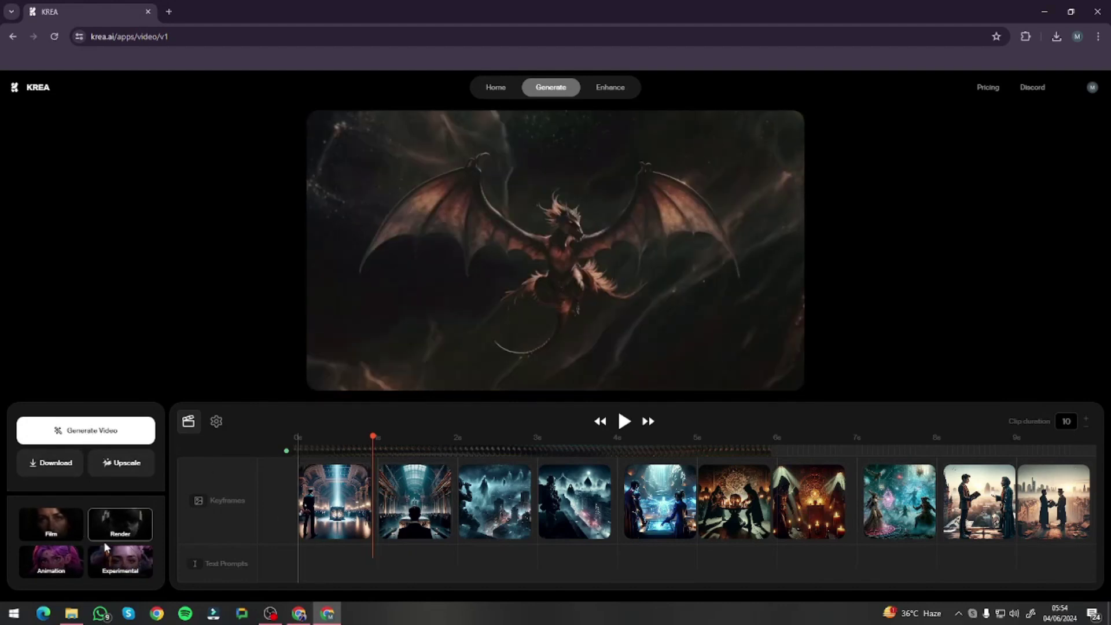
Check the video's aspect ratio, motion intensity and loop settings, and return to the keyframe timeline
left_click(216, 423)
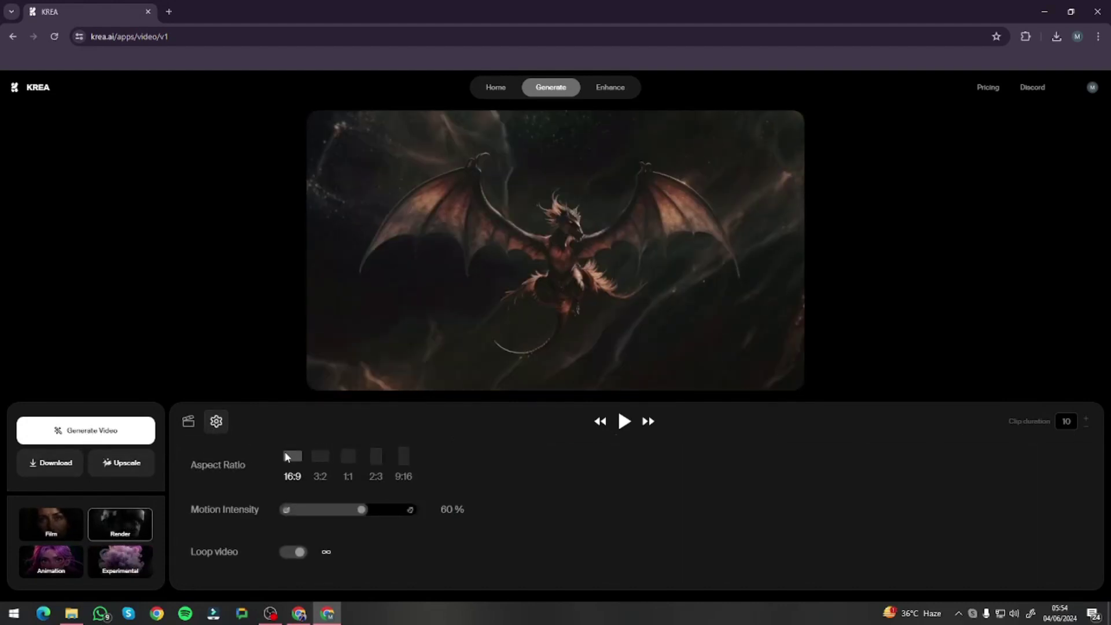
left_click(188, 424)
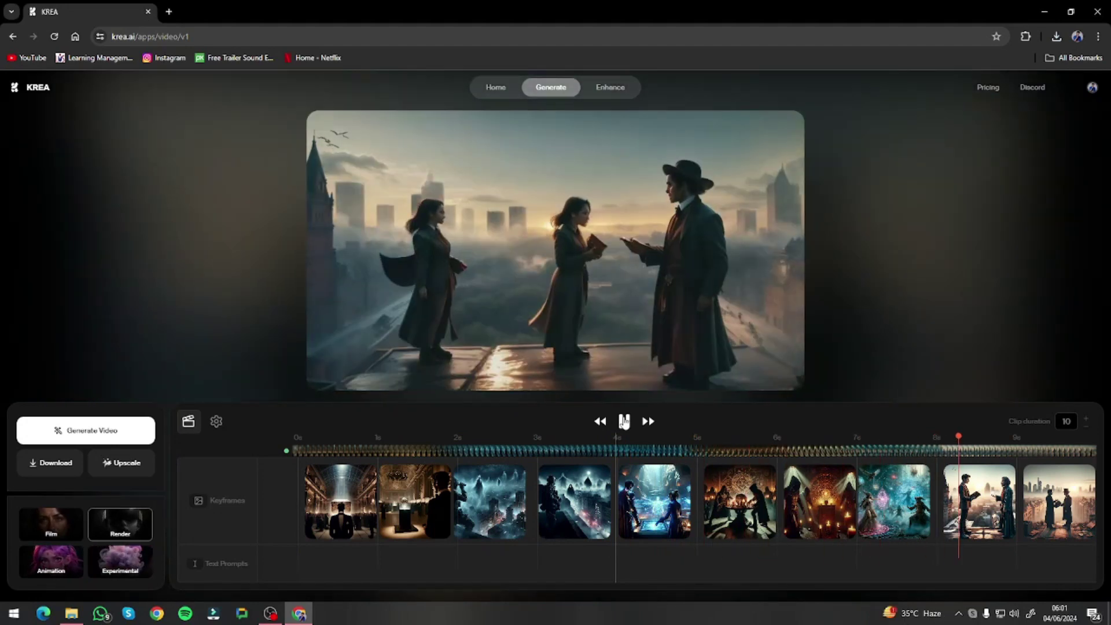
Replay the generated video from a point between the 2 and 3 second marks
left_click(512, 447)
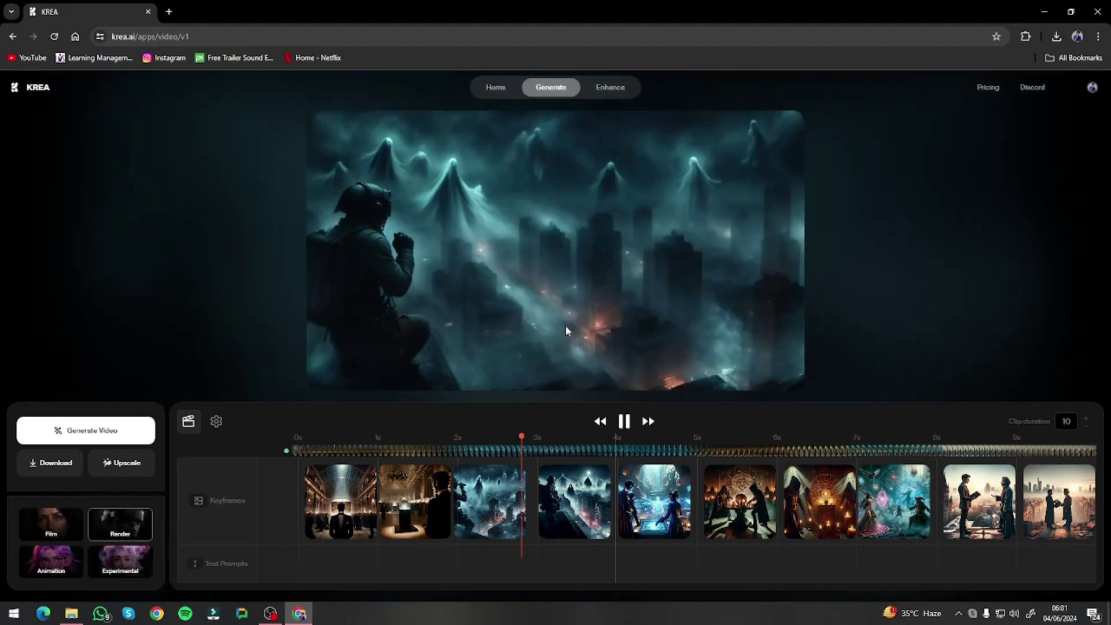